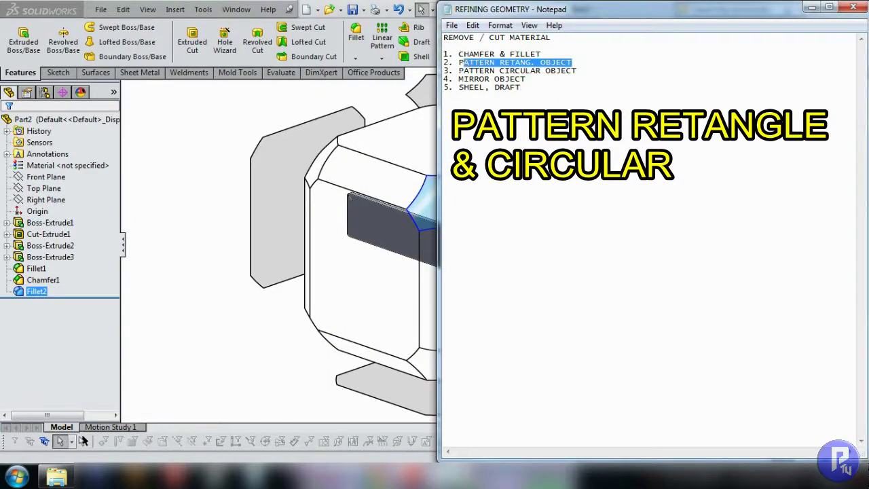
# Mark the circular pattern note, bring Part2 forward, and orbit to inspect the corner slot.
pyautogui.moveTo(576, 71); pyautogui.dragTo(476, 71)
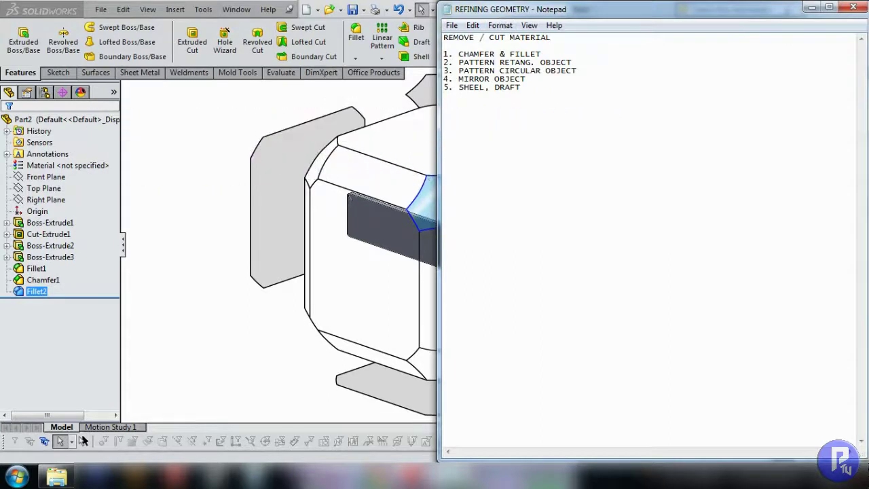
pyautogui.click(282, 351)
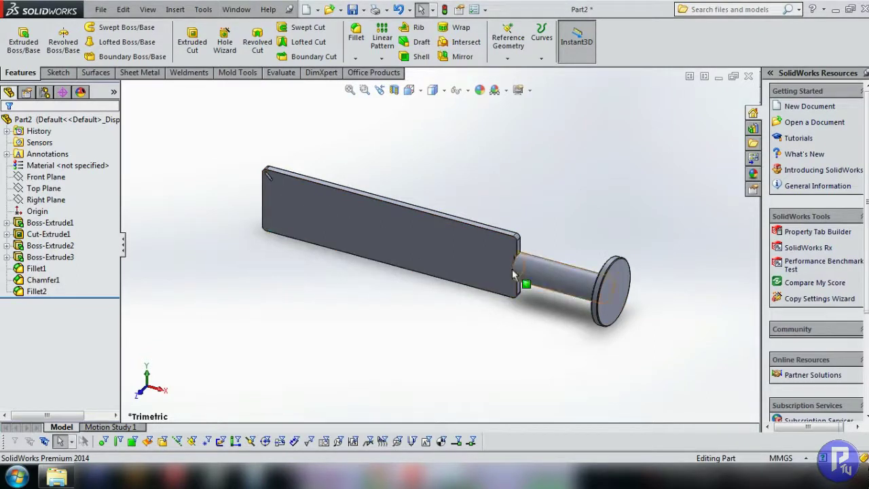
pyautogui.scroll(-5, 282, 176)
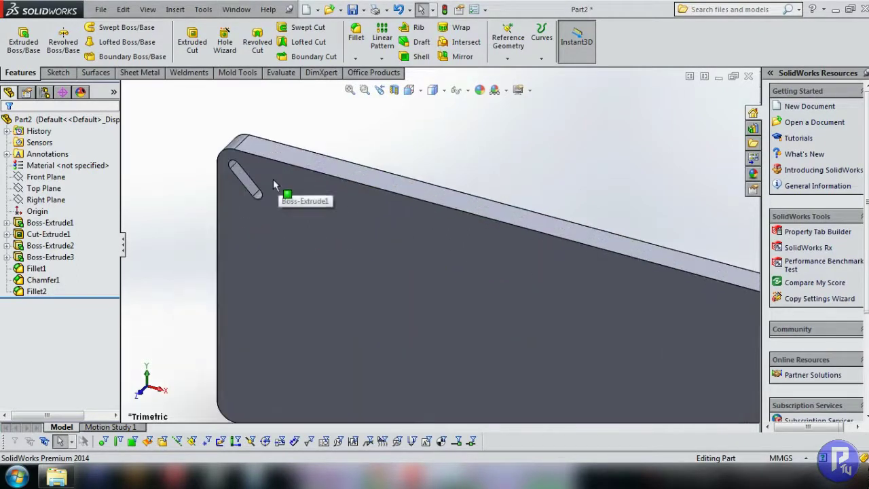
pyautogui.scroll(5, 384, 254)
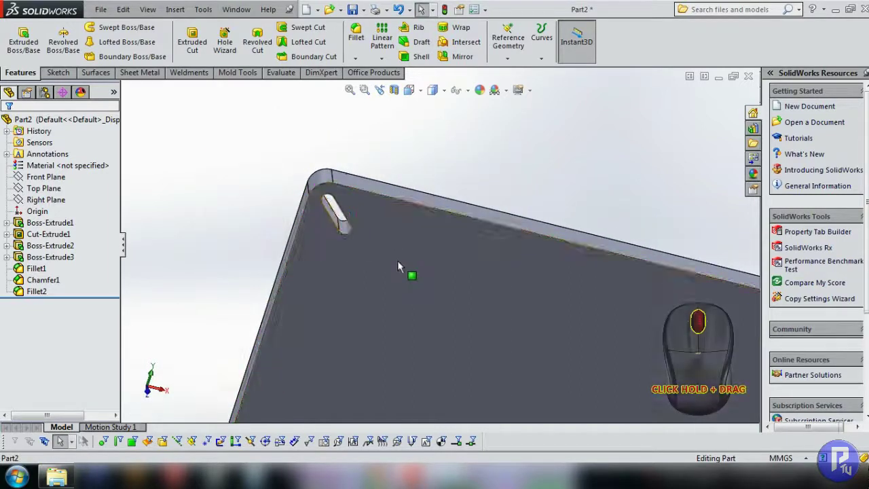
pyautogui.moveTo(398, 263); pyautogui.dragTo(548, 309, button='middle')
pyautogui.moveTo(456, 279); pyautogui.dragTo(436, 194, button='middle')
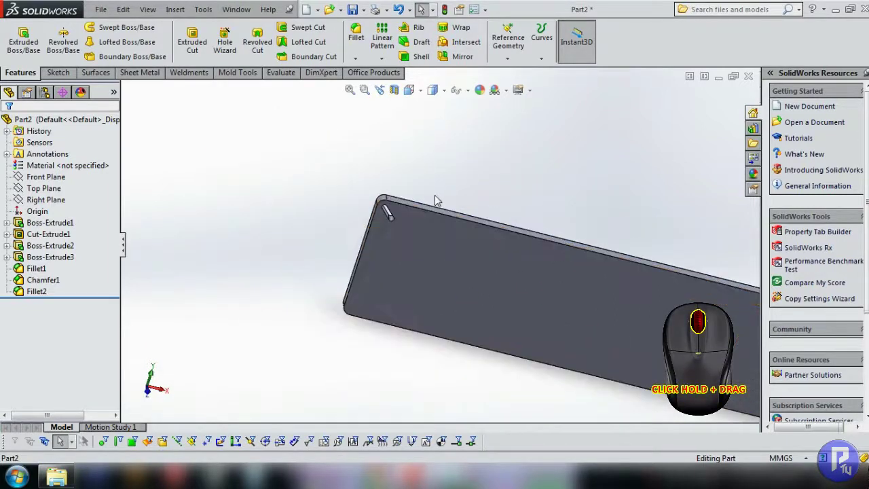
pyautogui.moveTo(245, 272)
pyautogui.mouseDown(button='middle')
pyautogui.moveTo(498, 277)
pyautogui.moveTo(311, 223)
pyautogui.mouseUp(button='middle')
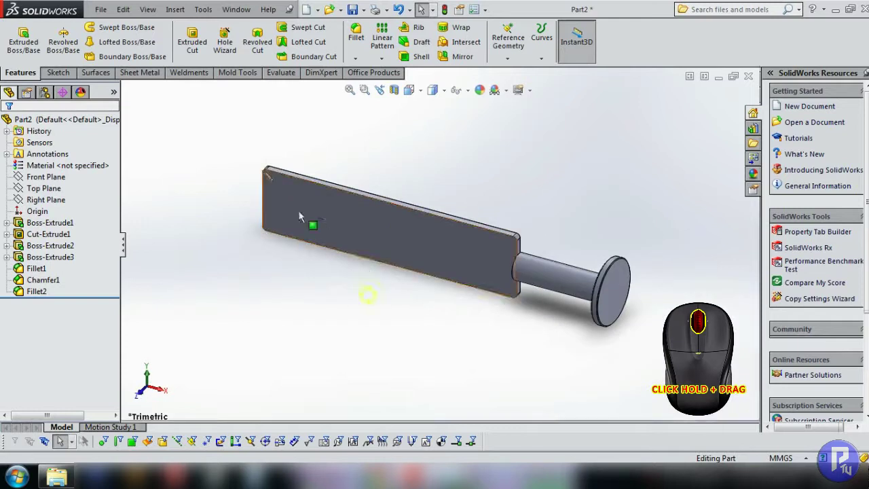
pyautogui.scroll(-5, 296, 184)
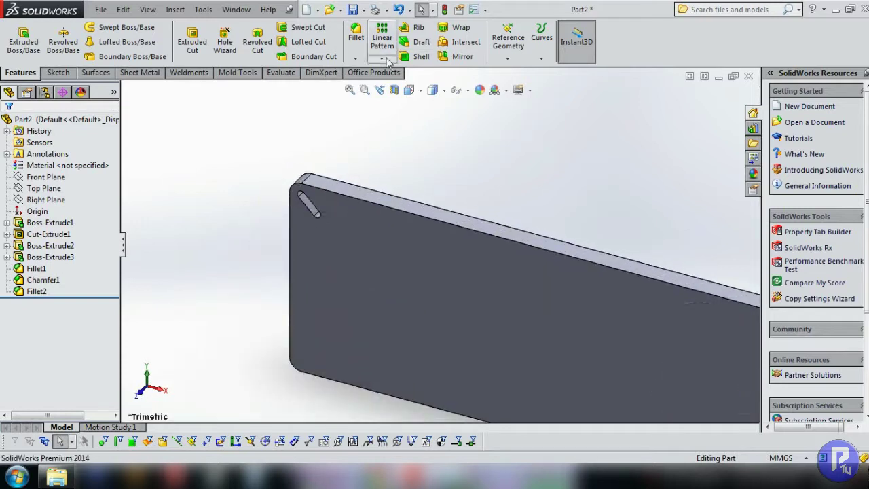
# Linear-pattern Cut-Extrude1 along the plate's top edge: 10 instances at 20 mm spacing.
pyautogui.click(386, 60)
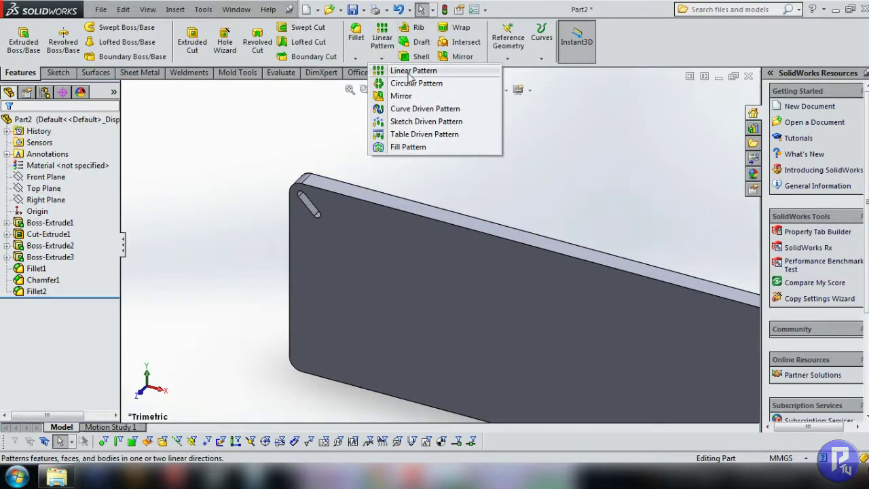
pyautogui.click(409, 72)
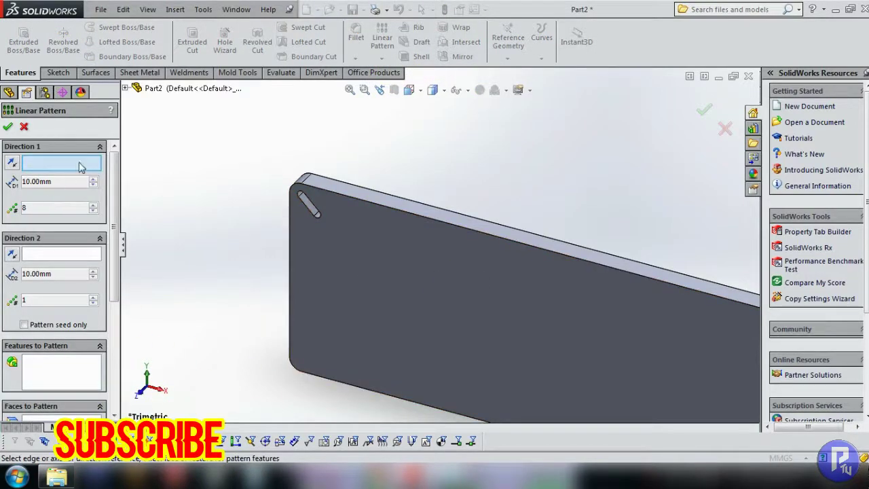
pyautogui.click(367, 200)
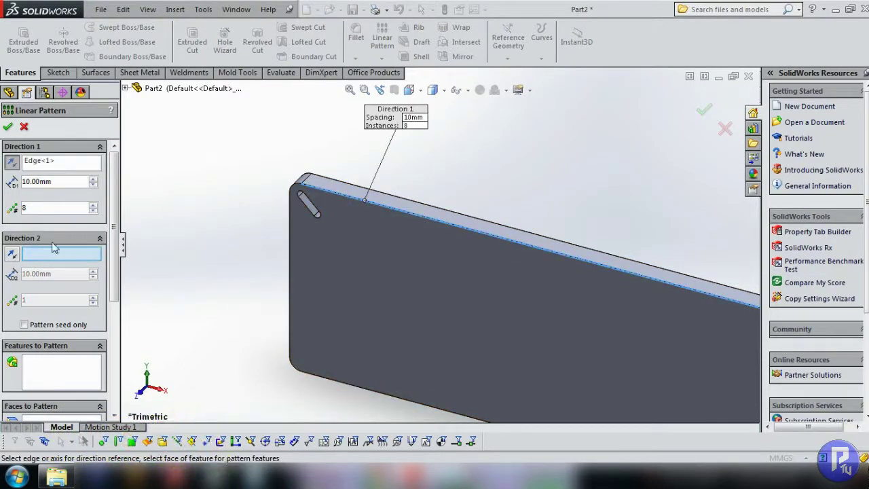
pyautogui.click(63, 377)
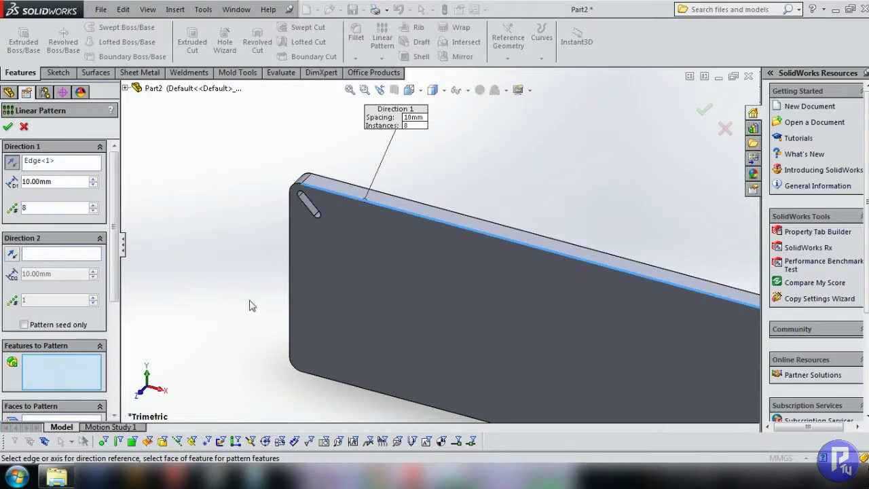
pyautogui.scroll(-2, 343, 264)
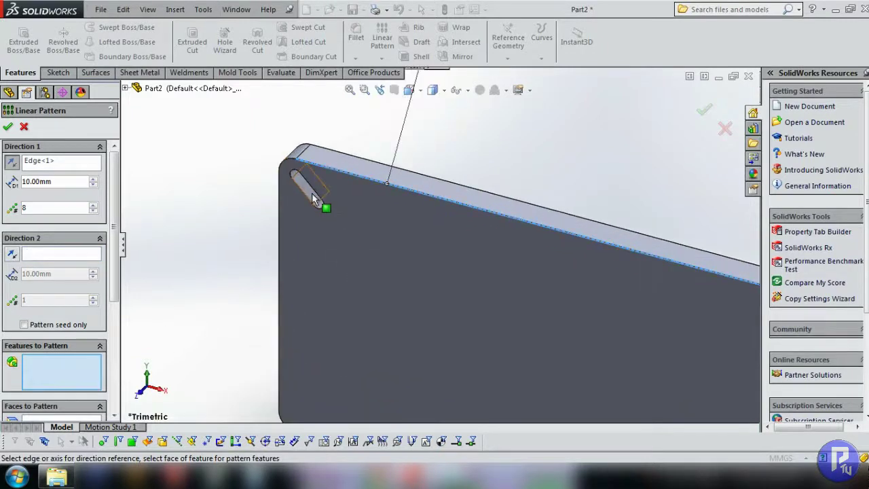
pyautogui.click(316, 198)
pyautogui.scroll(3, 442, 249)
pyautogui.write('13')
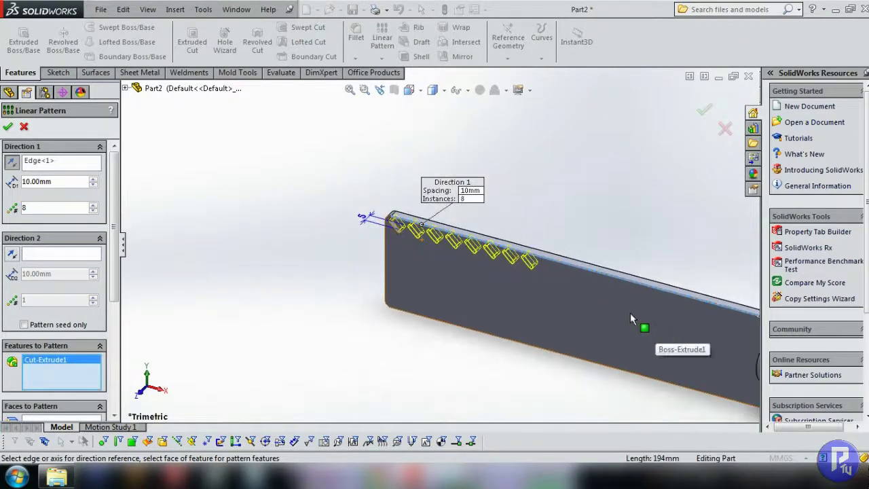
pyautogui.click(93, 181)
pyautogui.scroll(2, 527, 292)
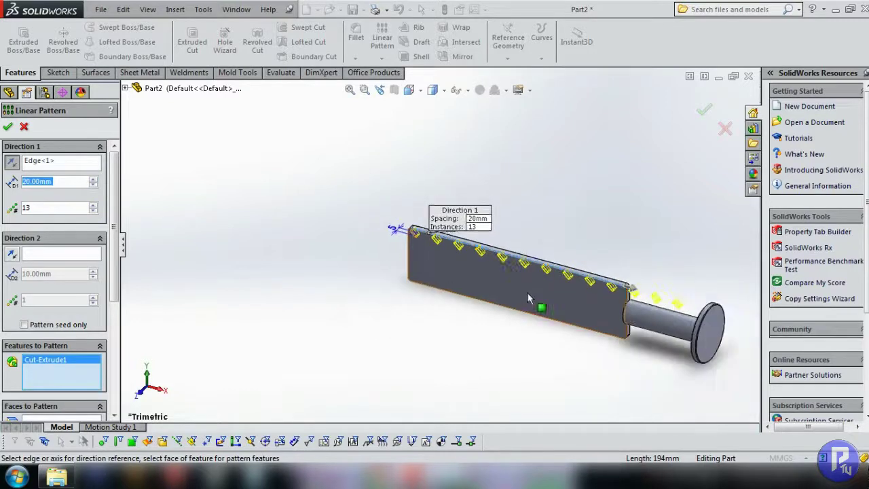
pyautogui.scroll(1, 567, 296)
pyautogui.scroll(-1, 567, 296)
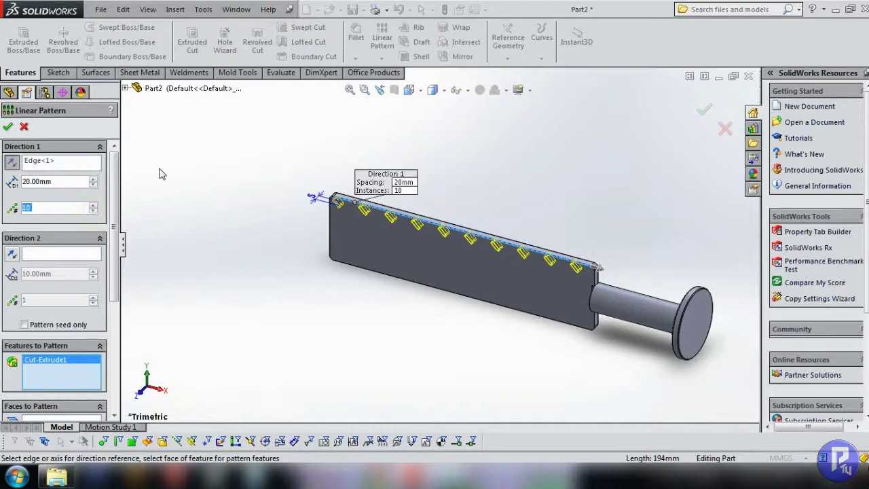
pyautogui.click(7, 128)
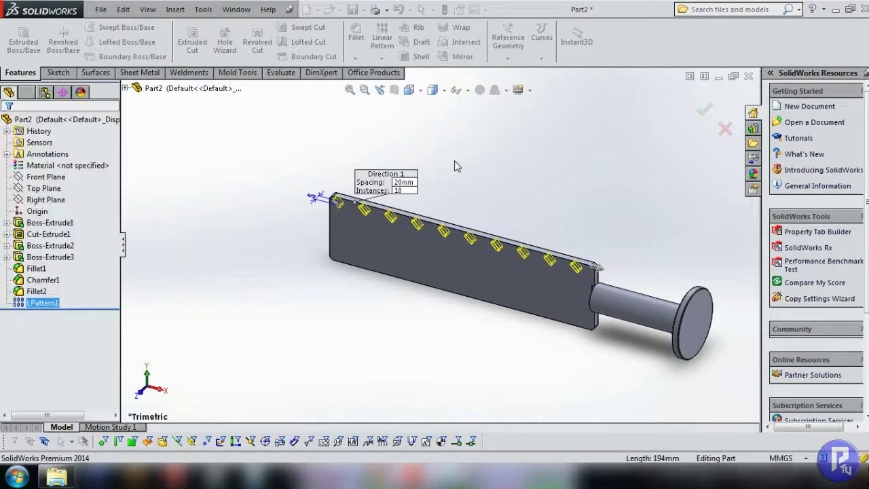
# Reopen LPattern1 for editing and expand its Direction 2 settings.
pyautogui.scroll(-1, 441, 248)
pyautogui.scroll(-1, 448, 244)
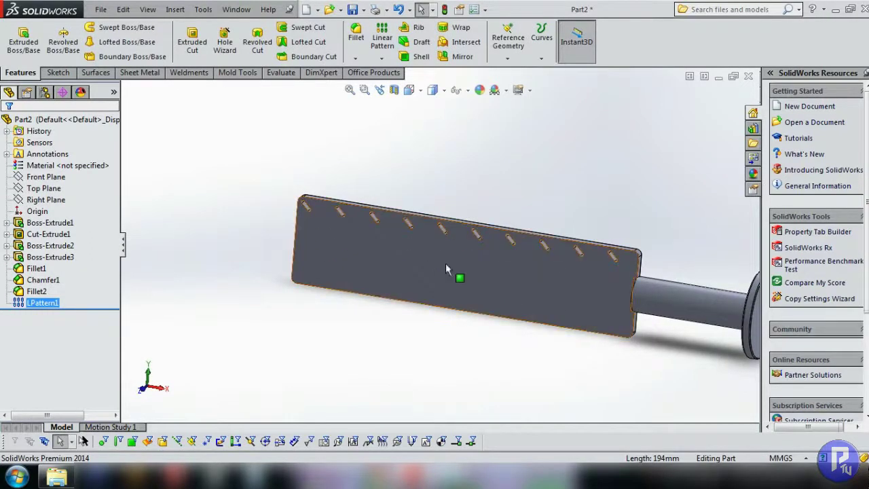
pyautogui.rightClick(44, 307)
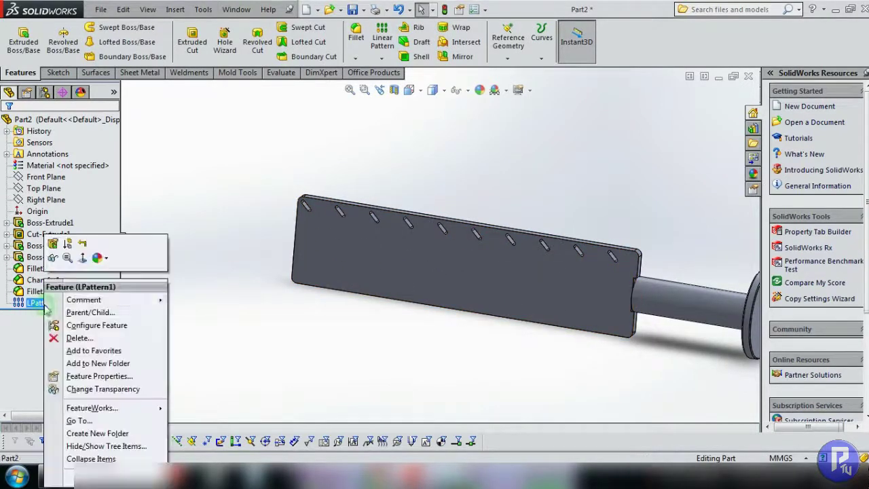
pyautogui.click(54, 245)
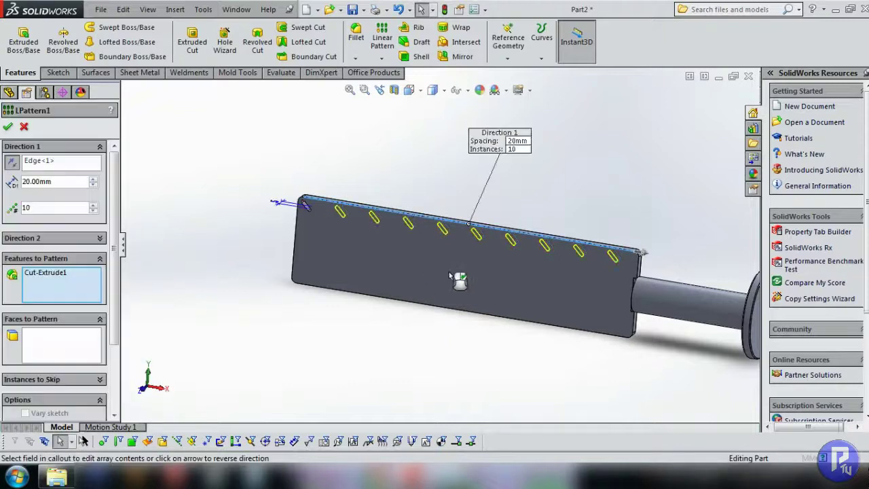
pyautogui.click(101, 241)
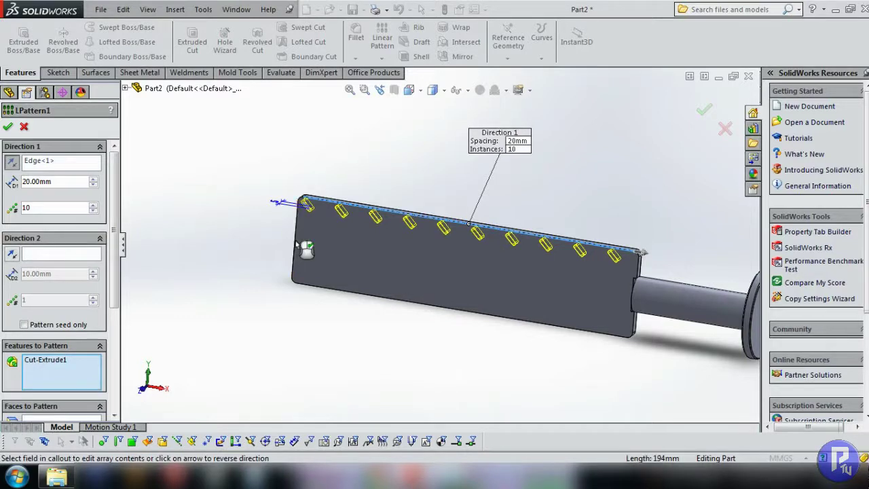
# Use the plate's short left edge as Direction 2 with 5 instances at 10 mm, and accept.
pyautogui.moveTo(363, 270); pyautogui.dragTo(301, 252, button='middle')
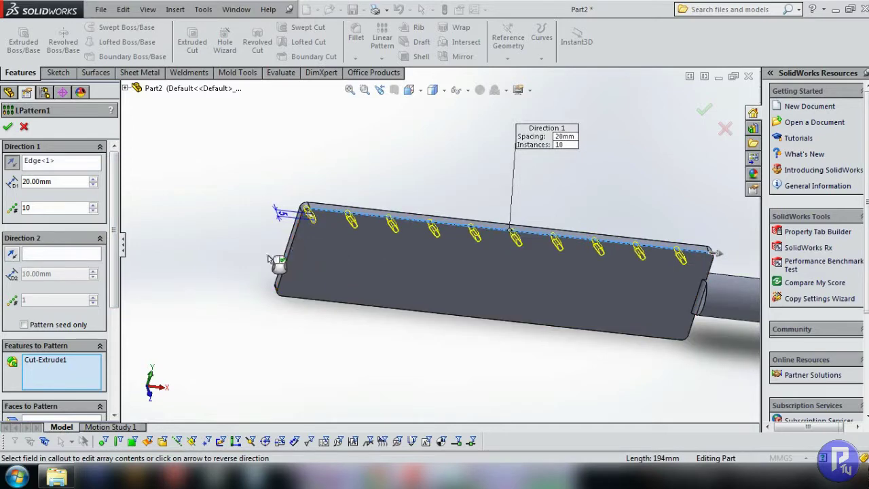
pyautogui.click(73, 256)
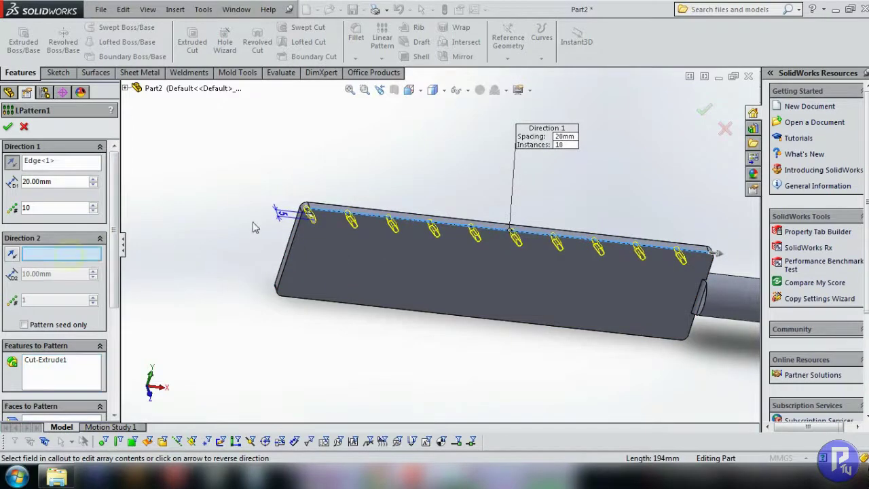
pyautogui.click(294, 240)
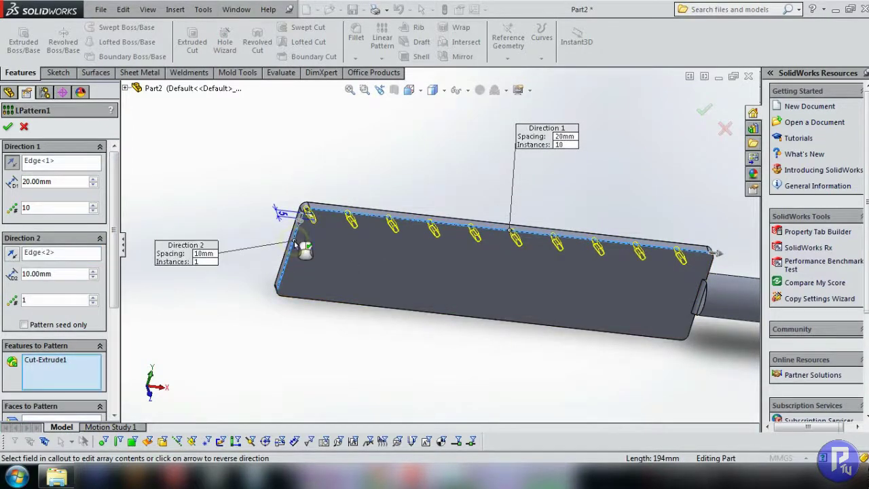
pyautogui.click(94, 299)
pyautogui.click(94, 299)
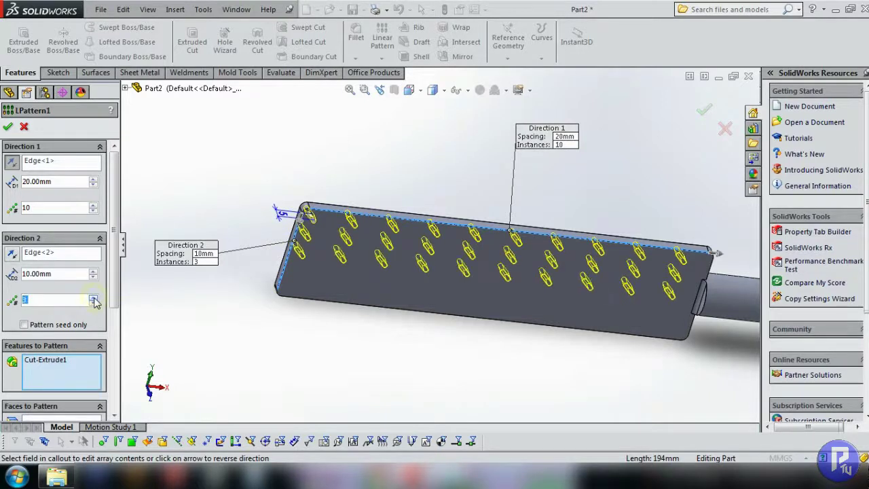
pyautogui.click(95, 299)
pyautogui.click(94, 298)
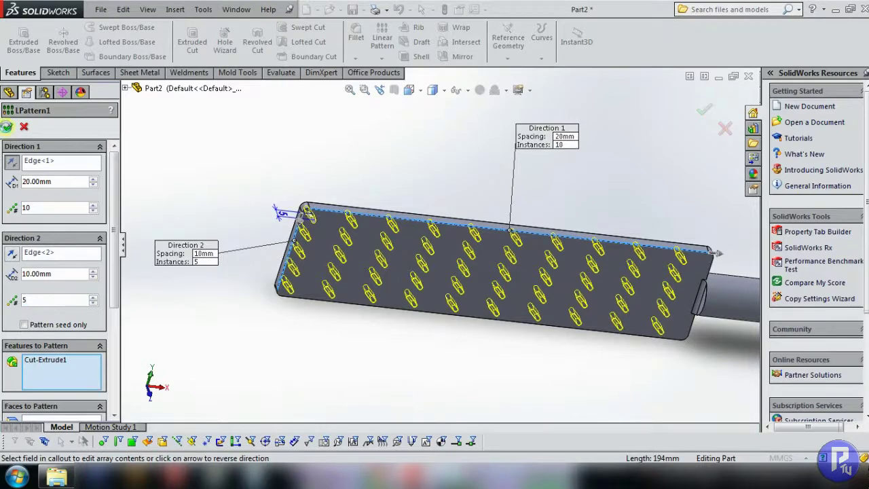
pyautogui.click(6, 126)
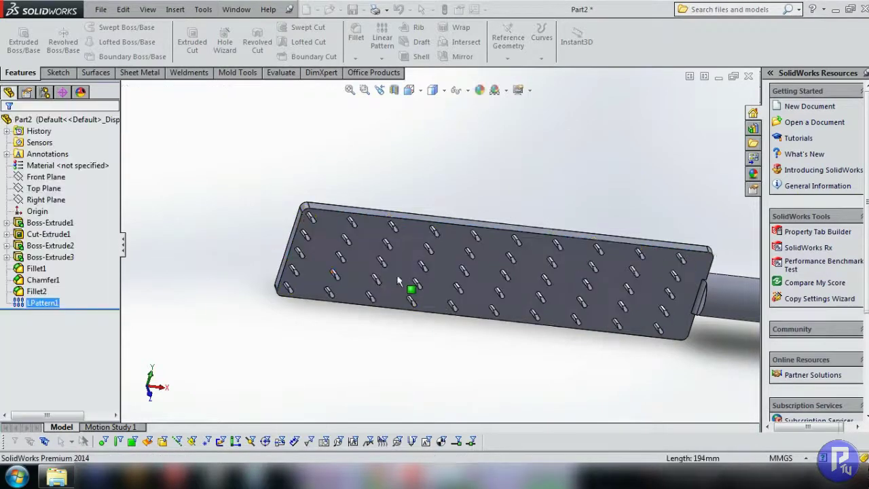
pyautogui.moveTo(570, 340)
pyautogui.mouseDown(button='middle')
pyautogui.moveTo(563, 297)
pyautogui.moveTo(640, 311)
pyautogui.moveTo(592, 327)
pyautogui.mouseUp(button='middle')
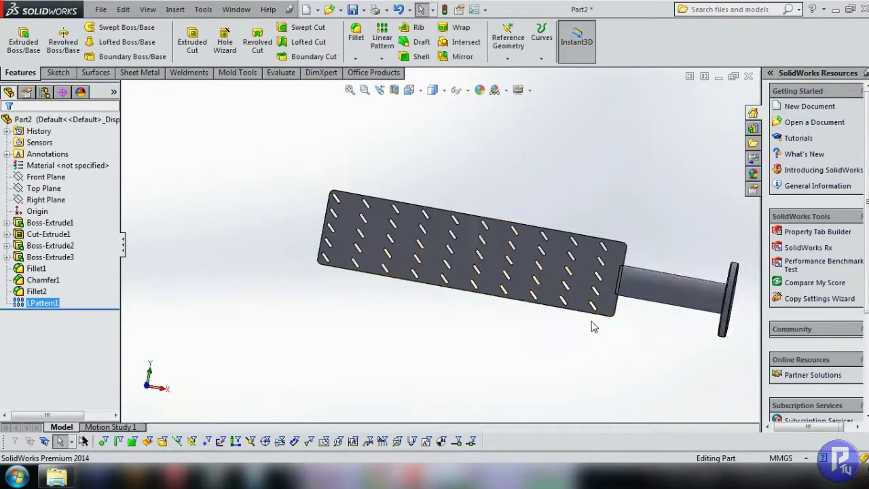
pyautogui.moveTo(590, 251)
pyautogui.mouseDown(button='middle')
pyautogui.moveTo(627, 260)
pyautogui.moveTo(604, 311)
pyautogui.mouseUp(button='middle')
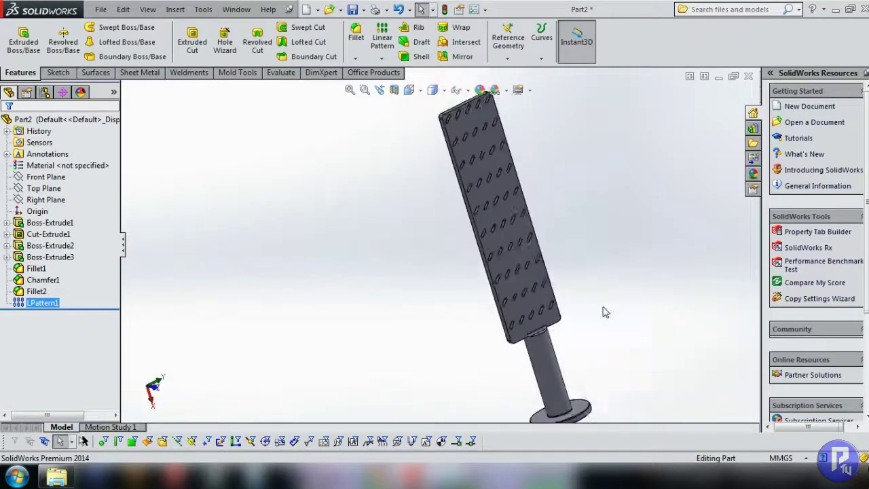
pyautogui.moveTo(542, 325)
pyautogui.mouseDown(button='middle')
pyautogui.moveTo(534, 287)
pyautogui.moveTo(537, 237)
pyautogui.moveTo(547, 223)
pyautogui.moveTo(559, 249)
pyautogui.moveTo(535, 219)
pyautogui.moveTo(578, 306)
pyautogui.mouseUp(button='middle')
pyautogui.scroll(-2, 439, 260)
pyautogui.scroll(-3, 360, 247)
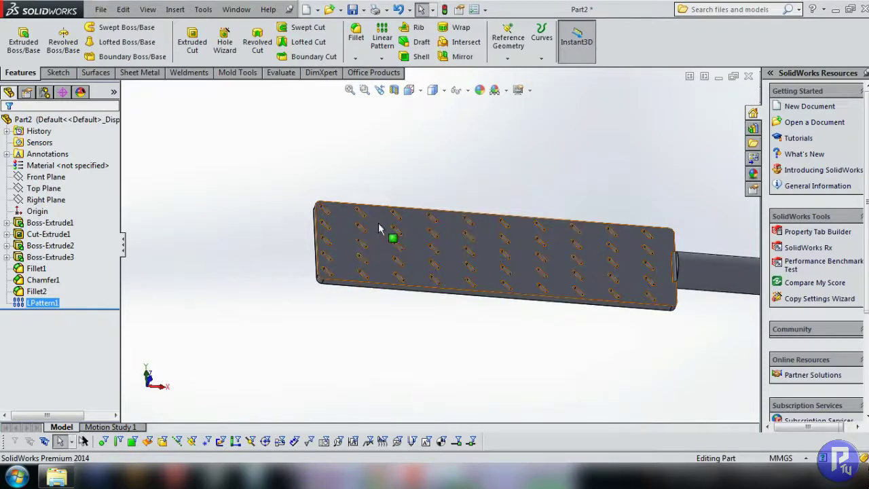
pyautogui.scroll(-1, 408, 250)
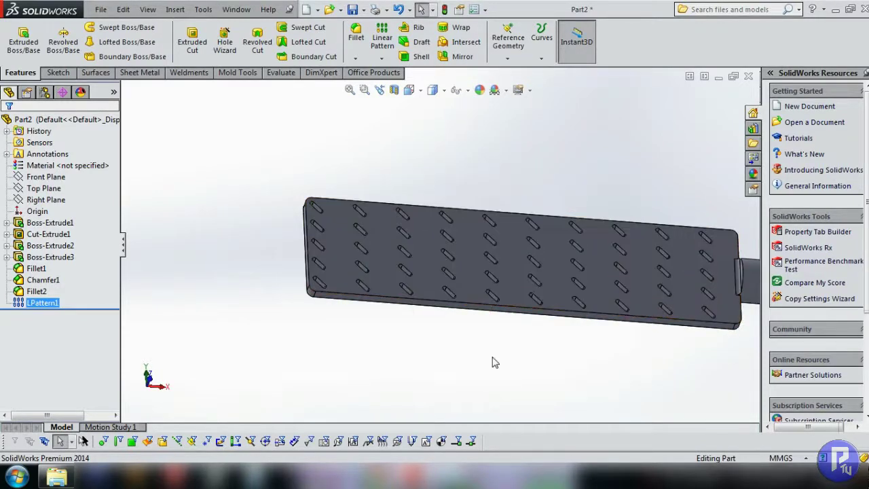
pyautogui.scroll(-1, 460, 293)
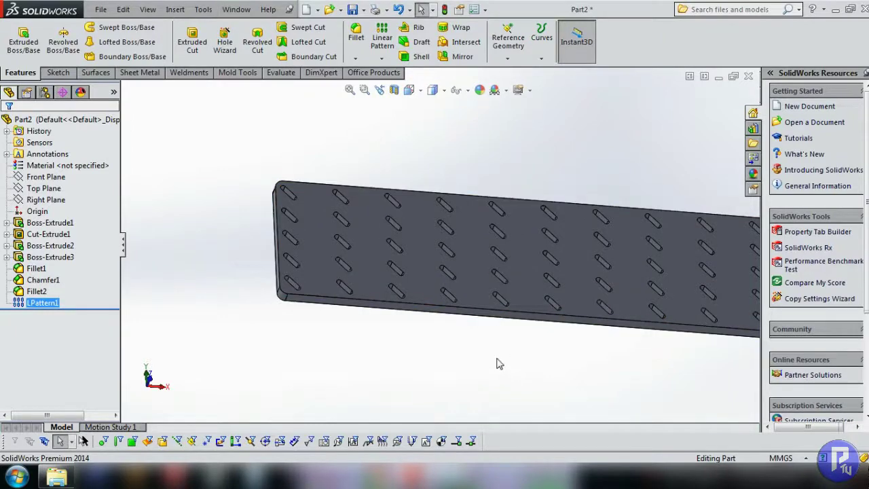
pyautogui.moveTo(478, 361); pyautogui.dragTo(406, 245, button='middle')
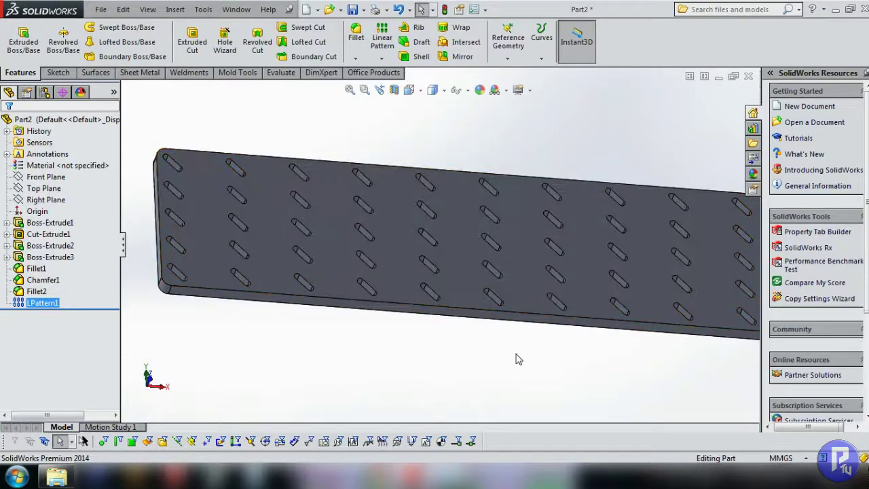
pyautogui.middleClick(536, 353)
pyautogui.moveTo(395, 291)
pyautogui.mouseDown(button='middle')
pyautogui.moveTo(430, 267)
pyautogui.moveTo(388, 295)
pyautogui.moveTo(381, 245)
pyautogui.mouseUp(button='middle')
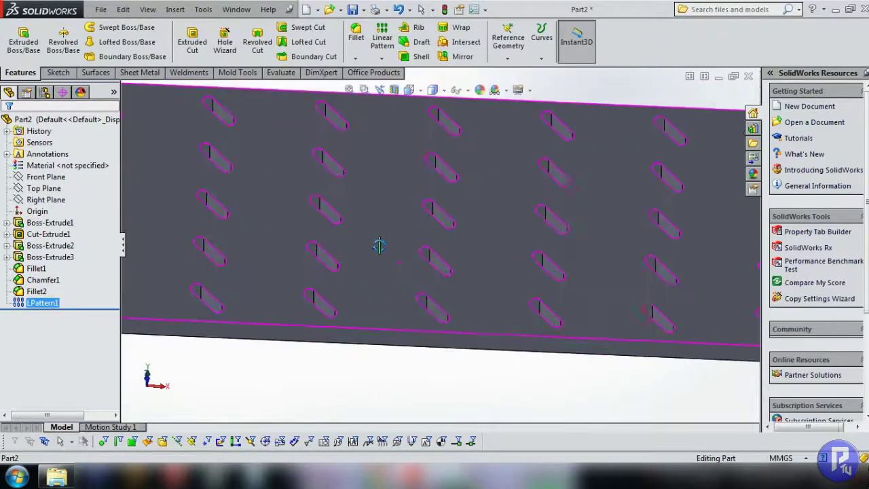
pyautogui.moveTo(495, 268)
pyautogui.mouseDown(button='middle')
pyautogui.moveTo(595, 265)
pyautogui.moveTo(550, 248)
pyautogui.mouseUp(button='middle')
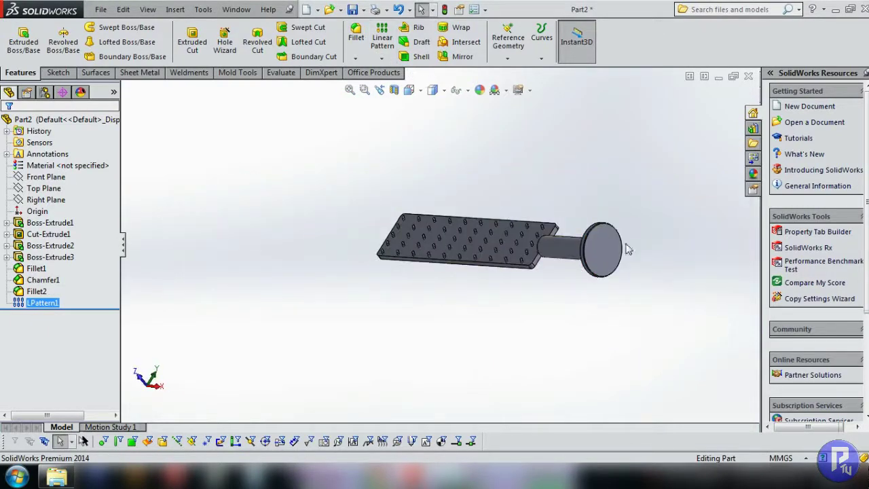
pyautogui.scroll(-3, 628, 249)
# Start a sketch on the end disc face, viewed normal, with a circle centred on the origin.
pyautogui.scroll(-2, 516, 211)
pyautogui.click(547, 227)
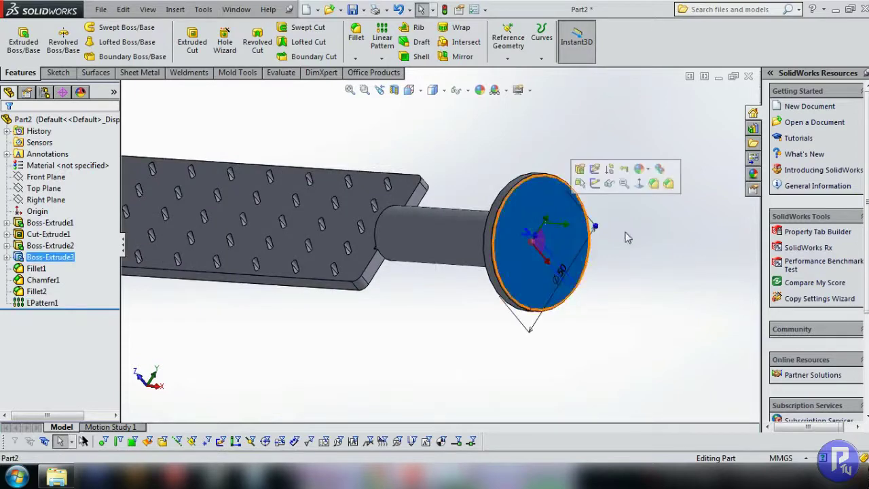
pyautogui.click(638, 182)
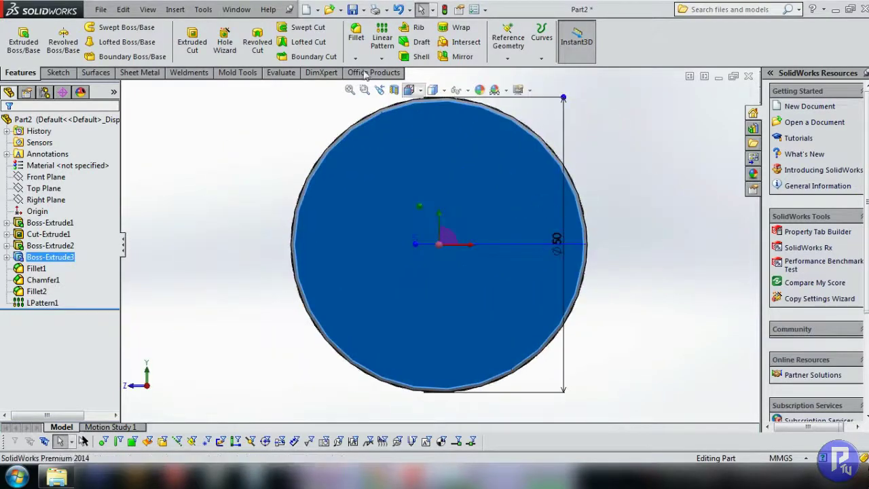
pyautogui.click(59, 73)
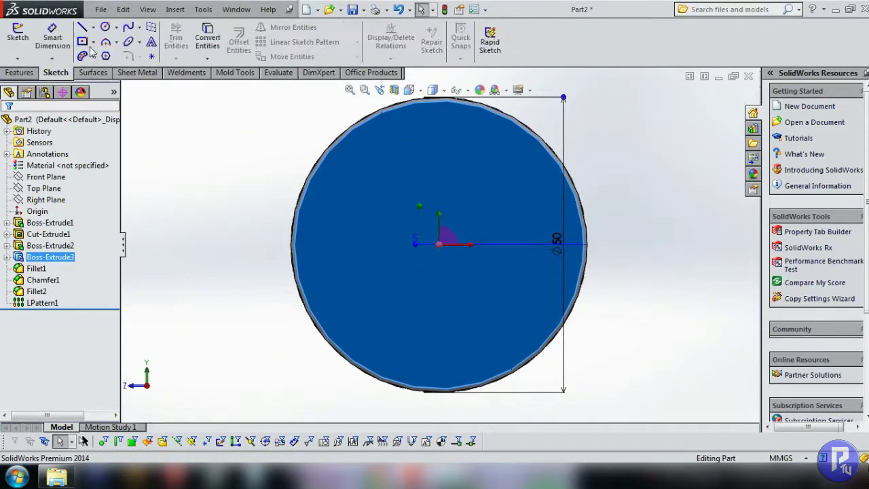
pyautogui.click(106, 27)
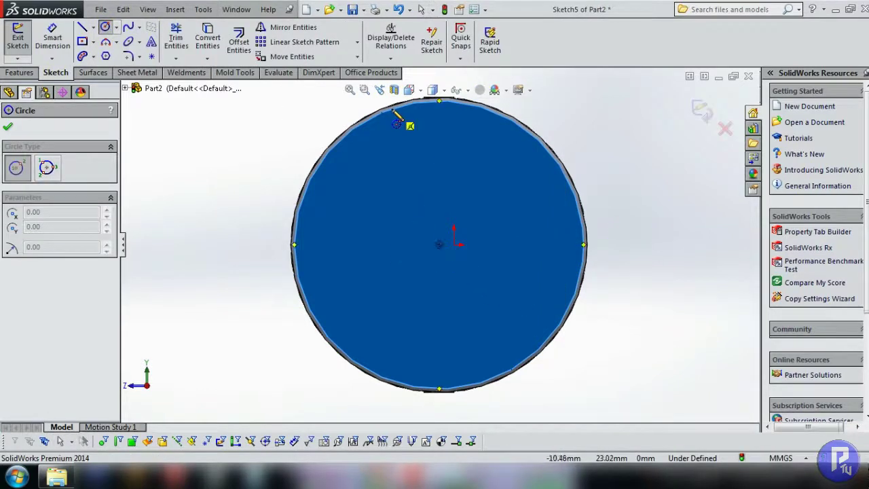
pyautogui.click(440, 245)
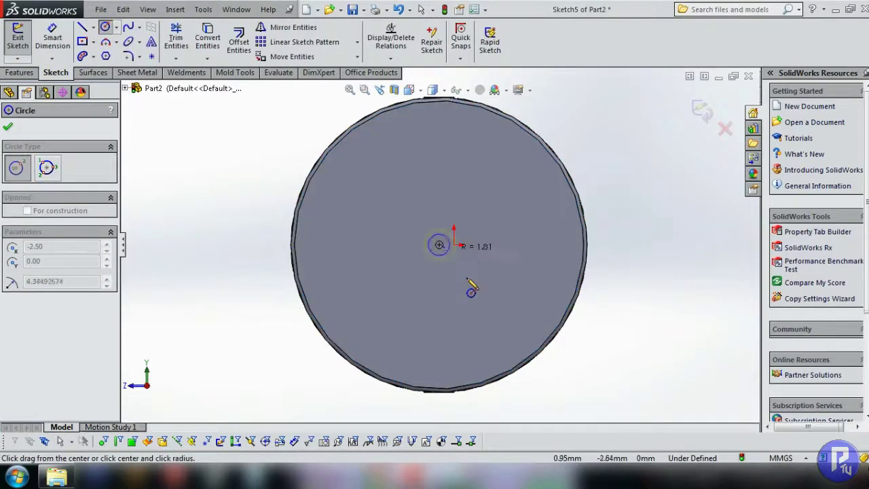
pyautogui.click(518, 298)
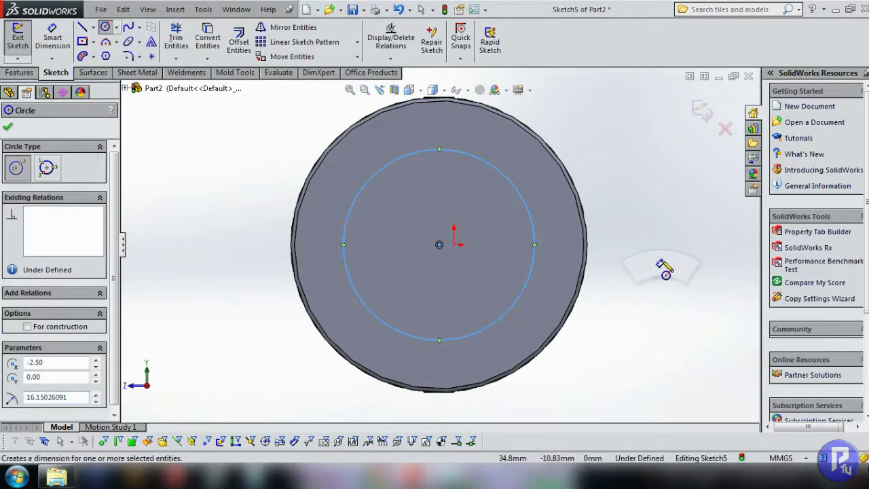
# Dimension the circle's diameter, correcting it from 35 mm to 40 mm.
pyautogui.moveTo(664, 325); pyautogui.dragTo(645, 278, button='right')
pyautogui.click(537, 280)
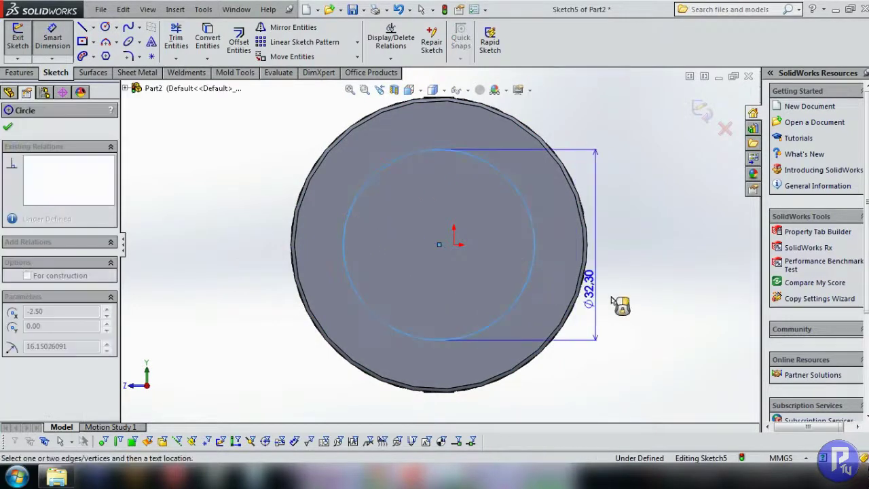
pyautogui.click(623, 305)
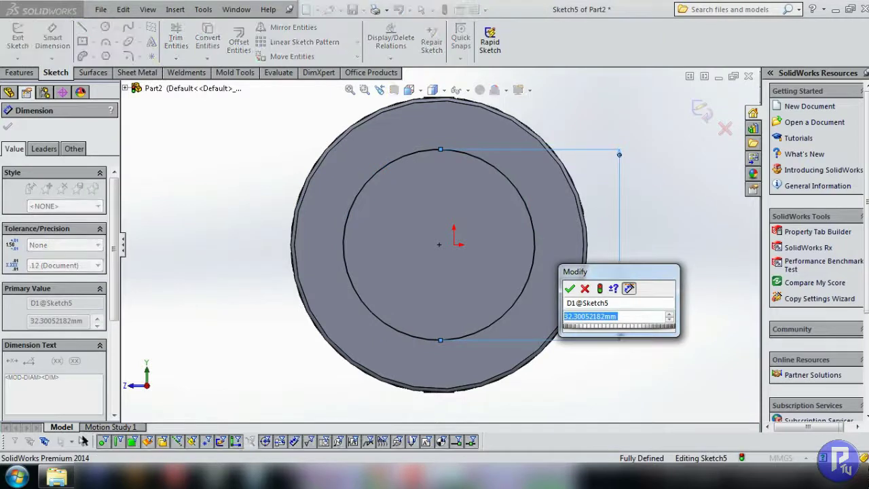
pyautogui.write('35')
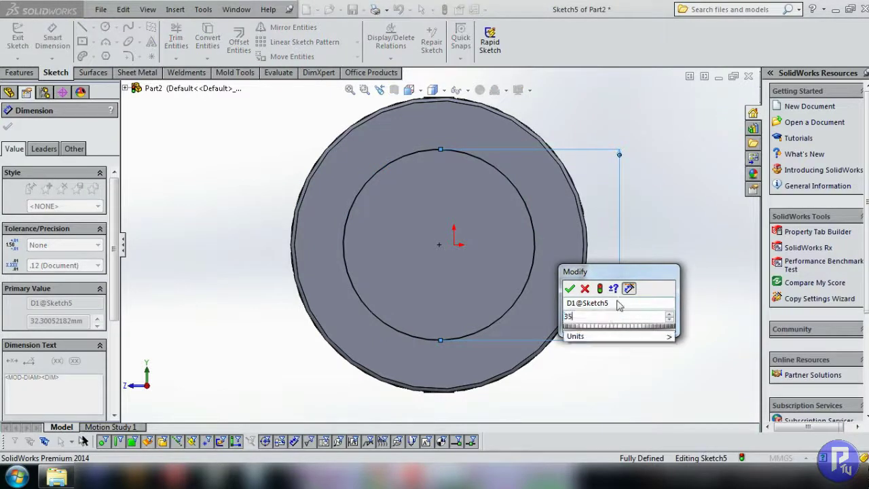
pyautogui.press('Return')
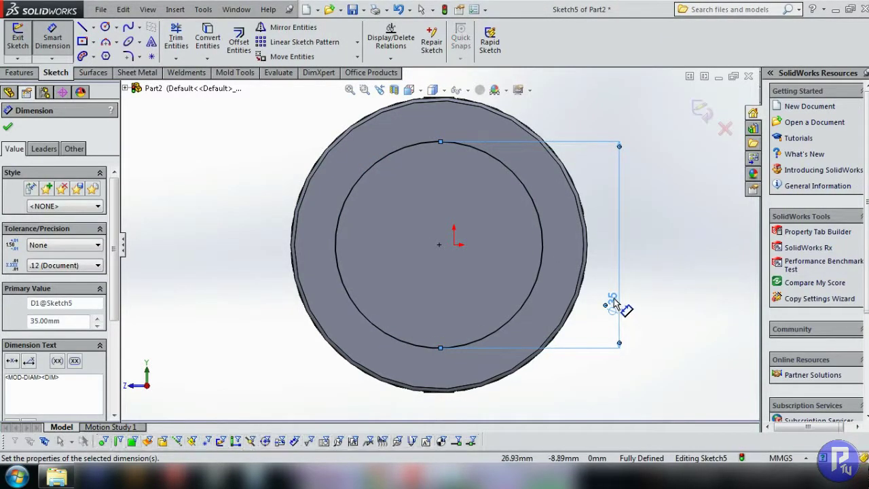
pyautogui.doubleClick(613, 300)
pyautogui.write('40')
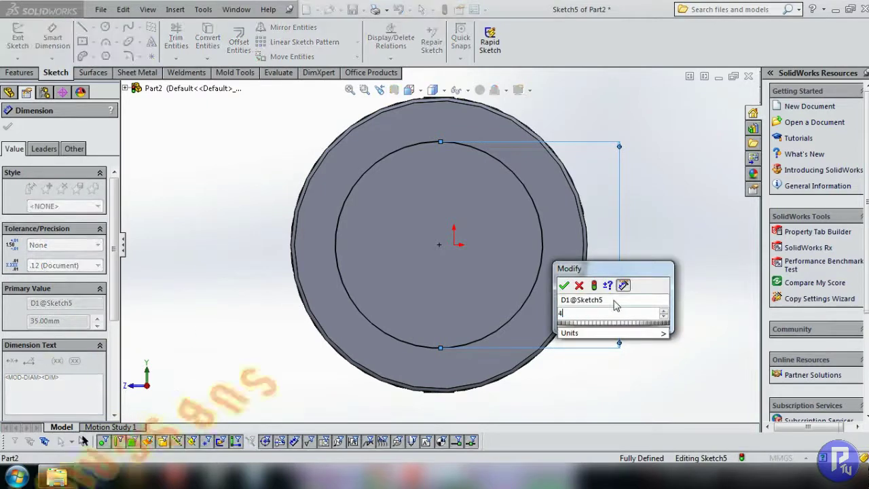
pyautogui.press('Return')
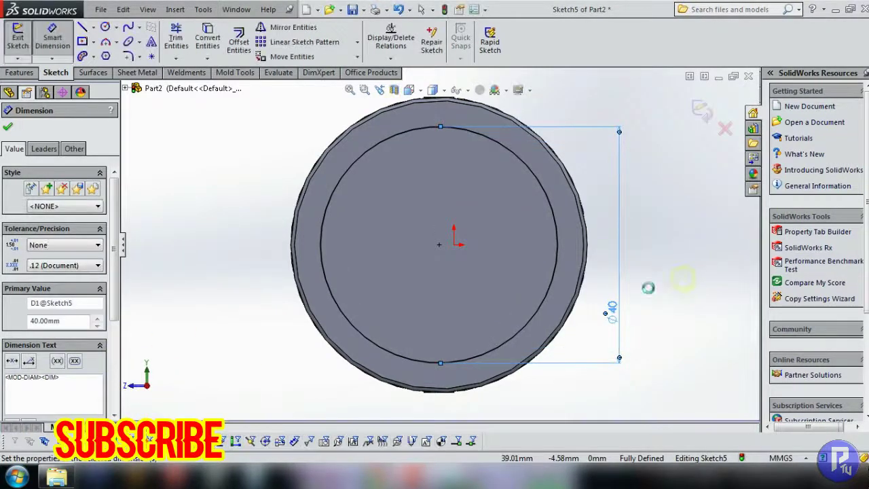
pyautogui.click(602, 224)
pyautogui.press('Escape')
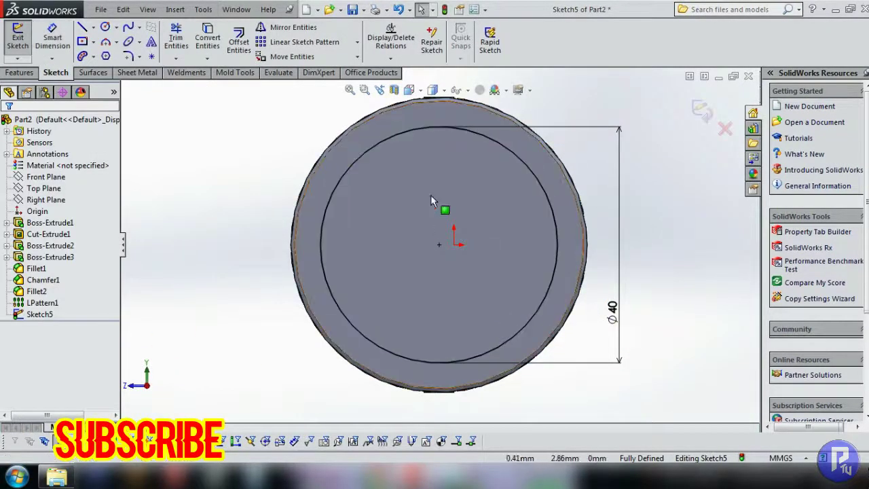
# Make the Ø40 circle construction geometry, exit, and reopen Sketch5 for editing.
pyautogui.click(356, 165)
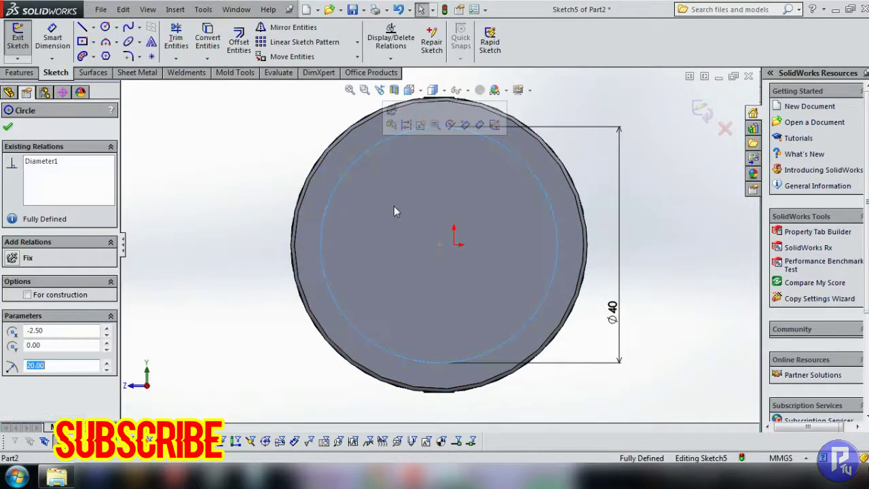
pyautogui.click(27, 295)
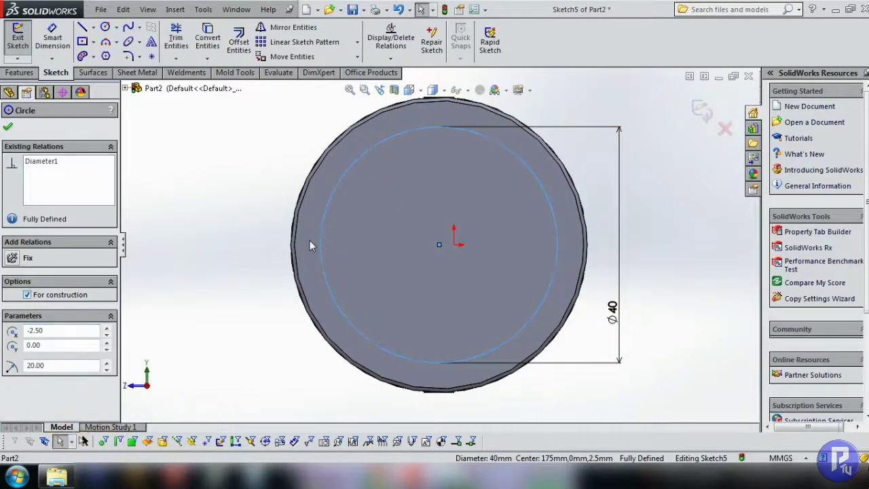
pyautogui.click(702, 112)
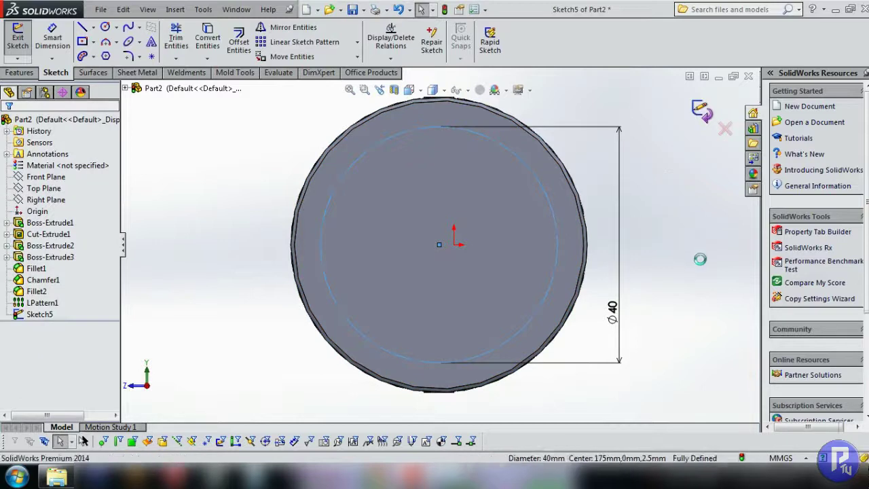
pyautogui.click(30, 316)
pyautogui.click(40, 277)
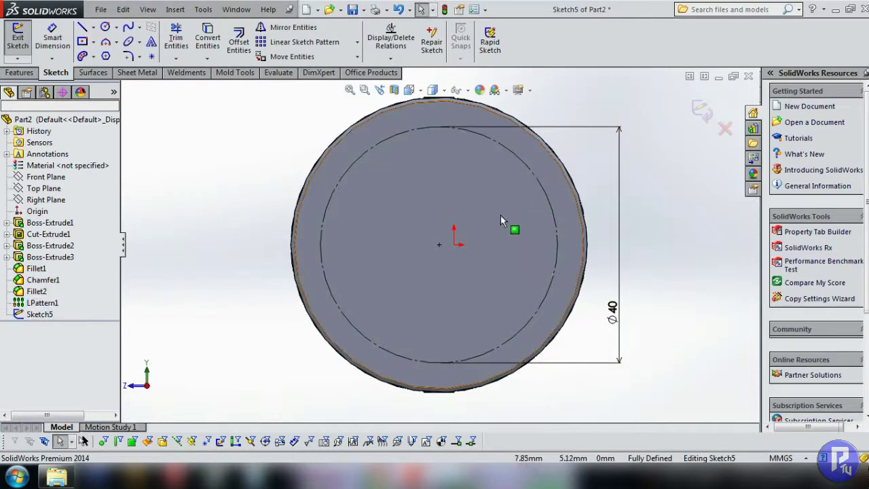
# Draw a small circle centred at the top of the Ø40 construction circle.
pyautogui.click(105, 27)
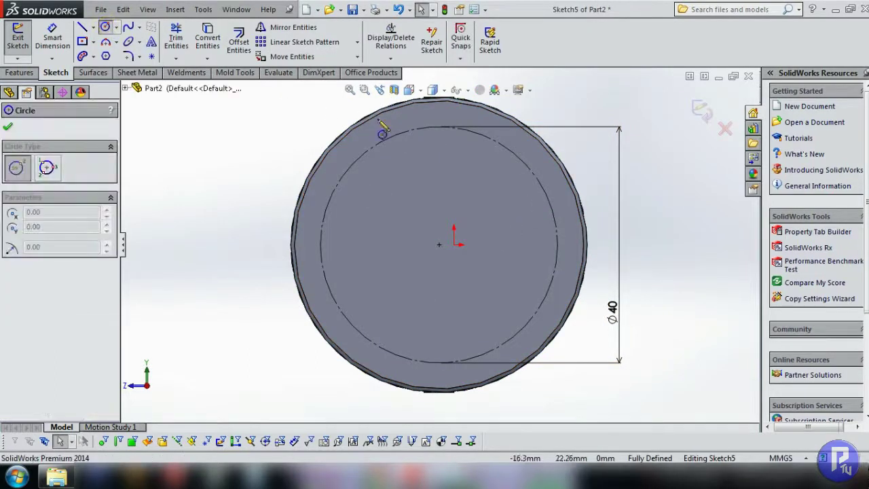
pyautogui.click(439, 127)
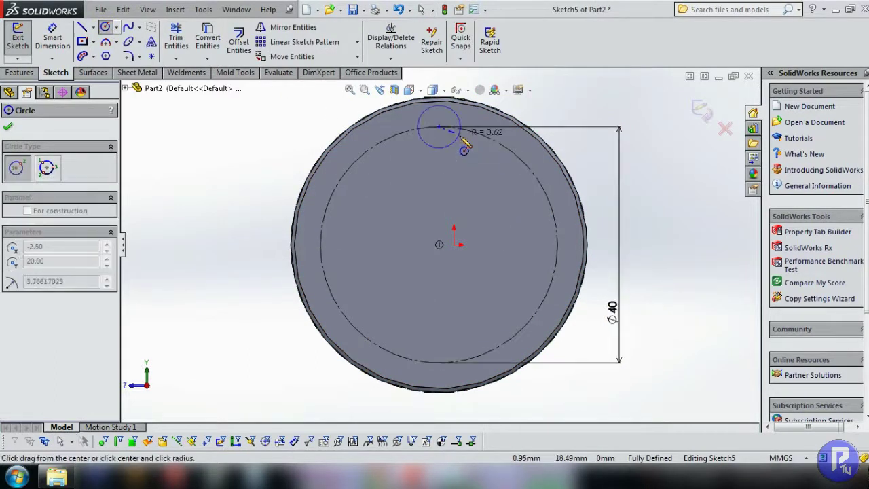
pyautogui.click(456, 139)
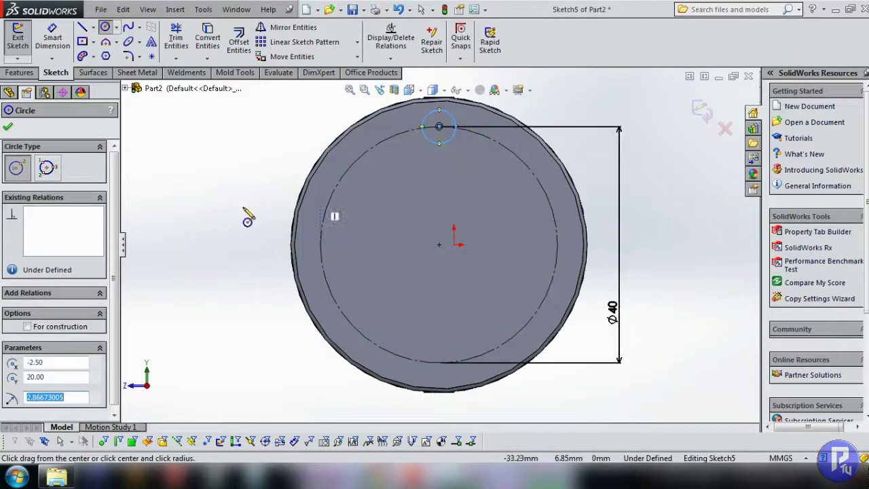
pyautogui.moveTo(239, 207); pyautogui.dragTo(246, 174, button='right')
pyautogui.rightClick(249, 178)
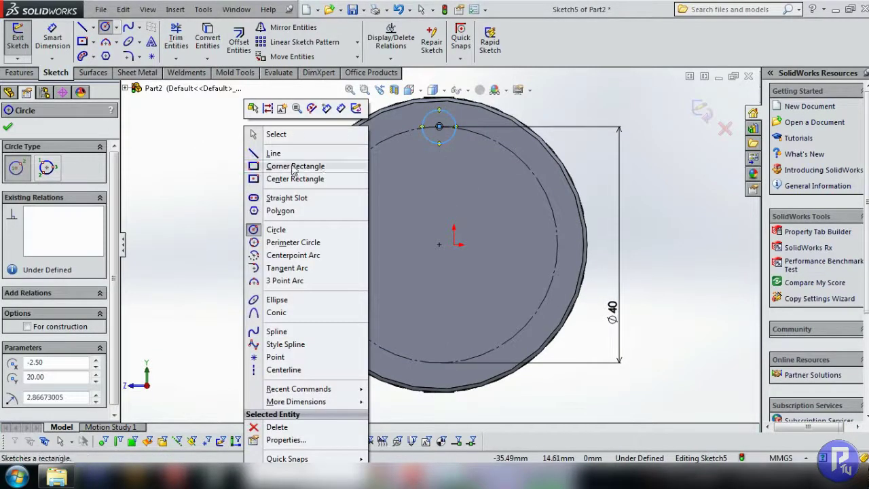
pyautogui.click(197, 242)
pyautogui.press('Escape')
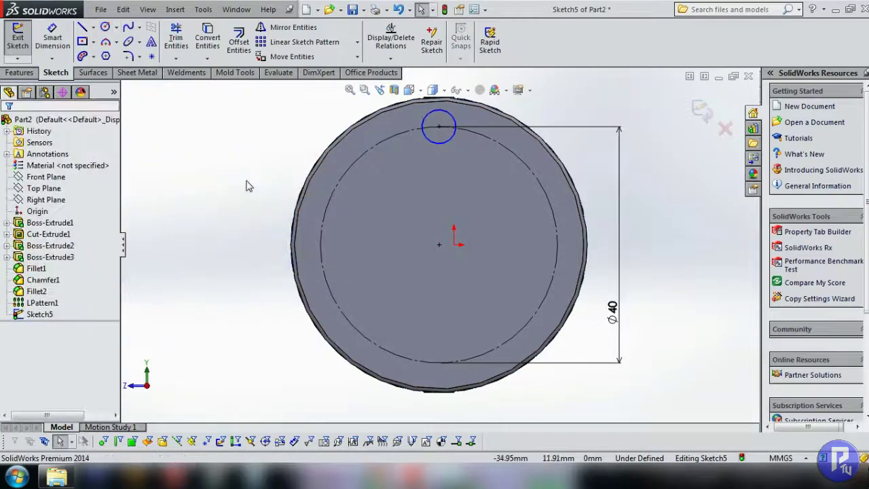
# Dimension the small circle's diameter to 5.5 mm.
pyautogui.moveTo(247, 198); pyautogui.dragTo(247, 170, button='right')
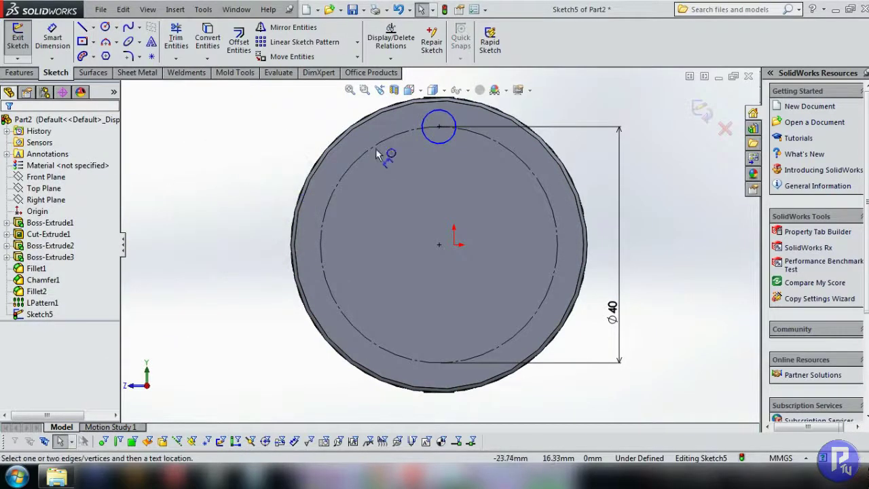
pyautogui.click(437, 143)
pyautogui.click(427, 151)
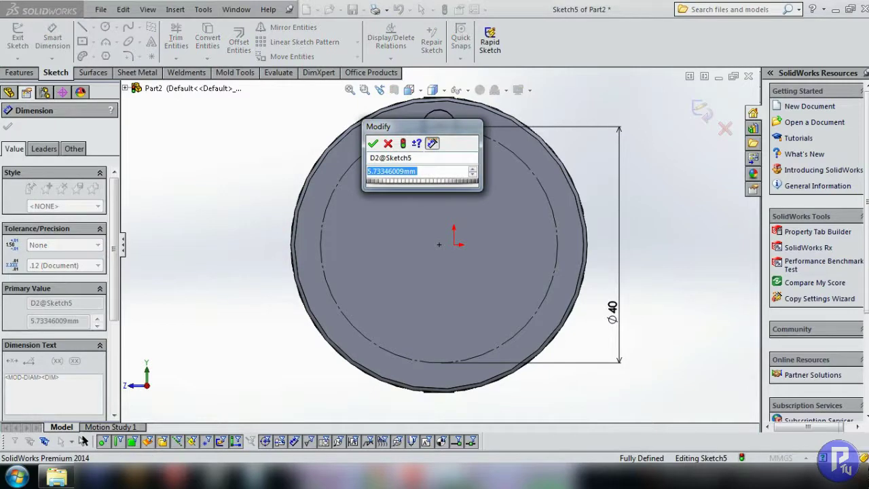
pyautogui.write('5')
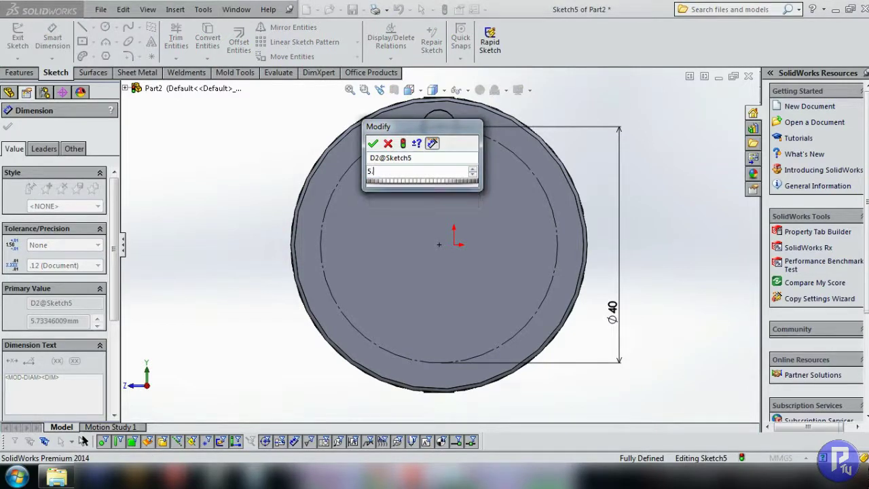
pyautogui.write('.5')
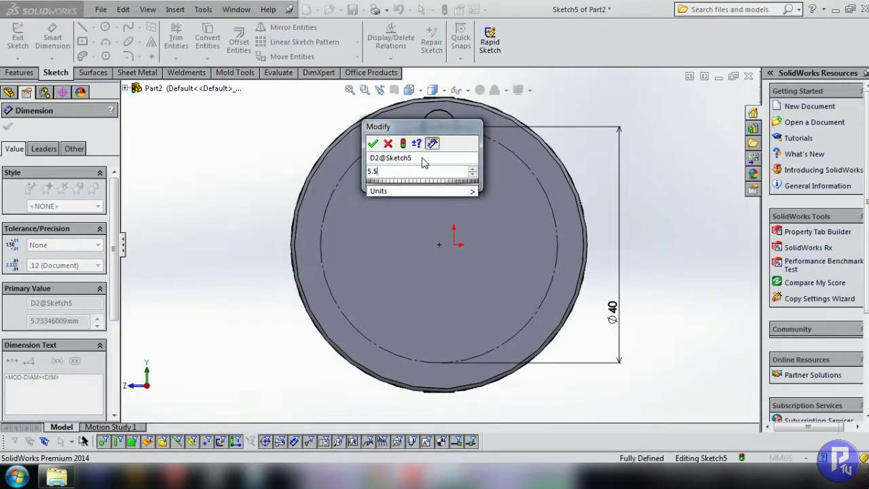
pyautogui.press('Return')
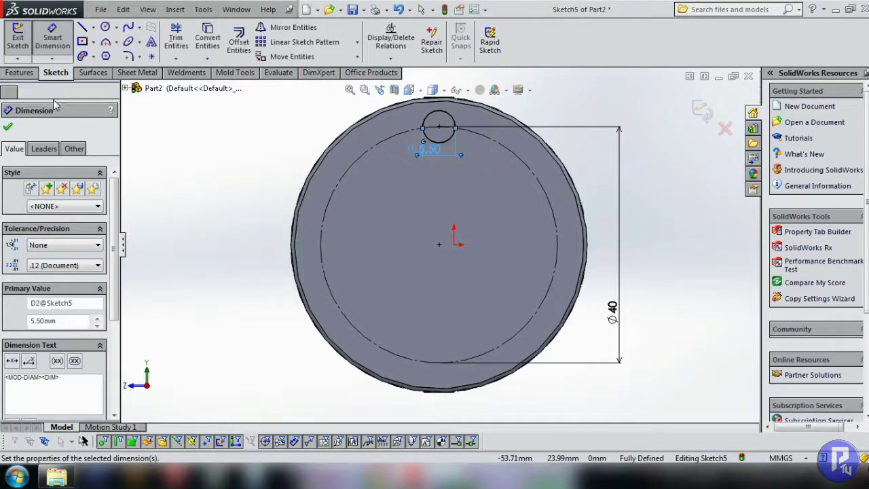
pyautogui.click(24, 73)
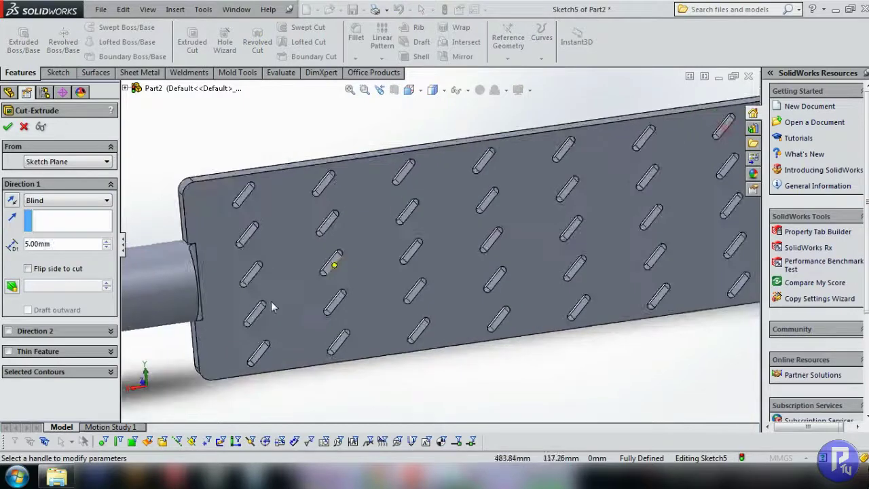
# Extrude-cut the Ø5.5 circle Up To Surface at the flange face, creating Cut-Extrude2.
pyautogui.scroll(3, 271, 306)
pyautogui.scroll(2, 271, 306)
pyautogui.scroll(-5, 271, 305)
pyautogui.scroll(-3, 271, 305)
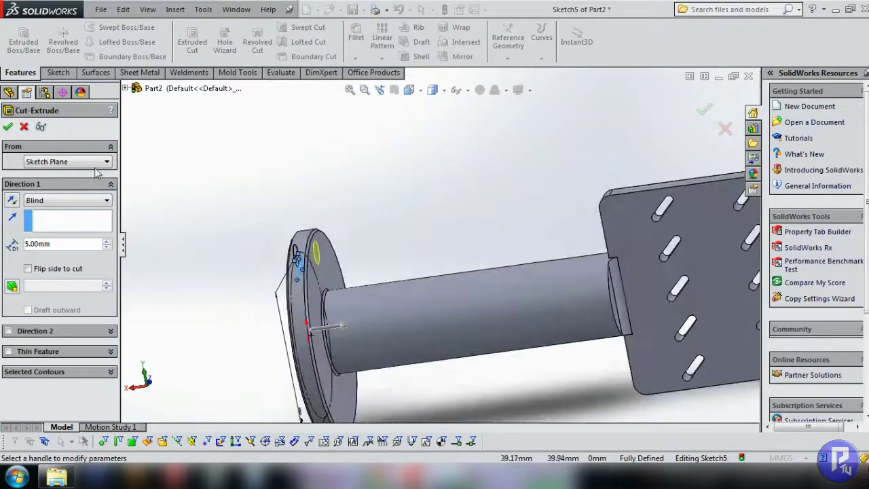
pyautogui.click(53, 200)
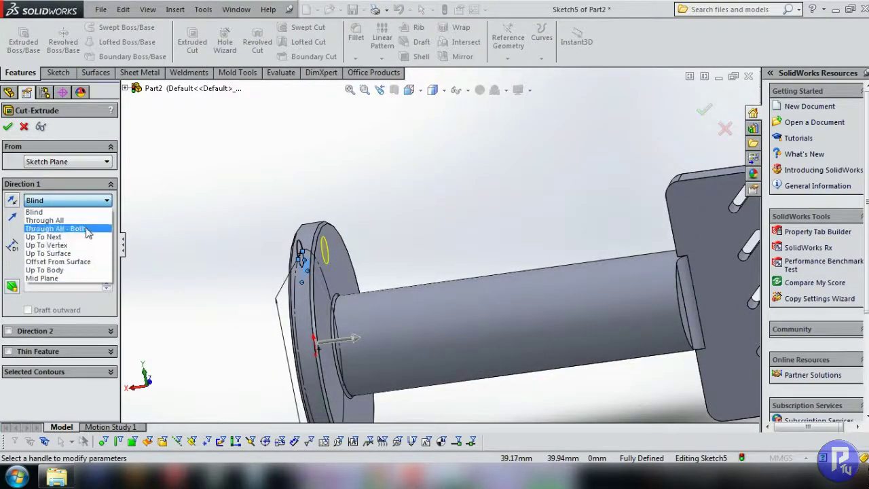
pyautogui.click(61, 254)
pyautogui.click(350, 254)
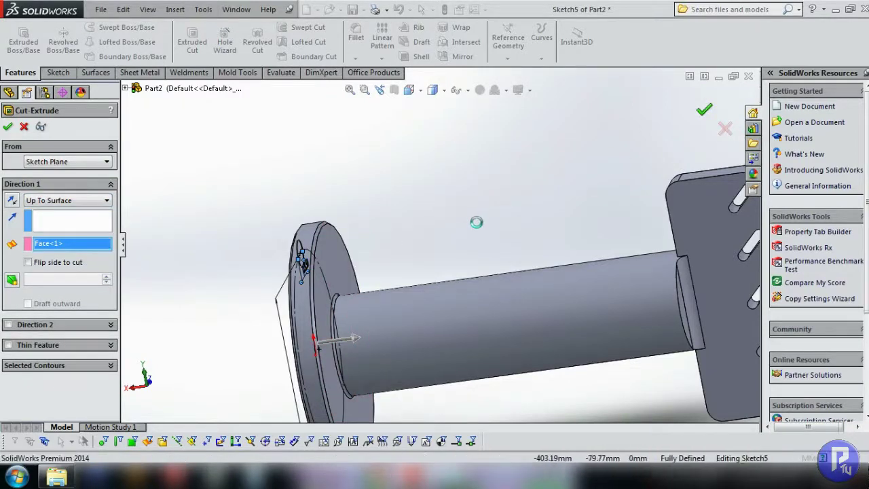
pyautogui.press('Return')
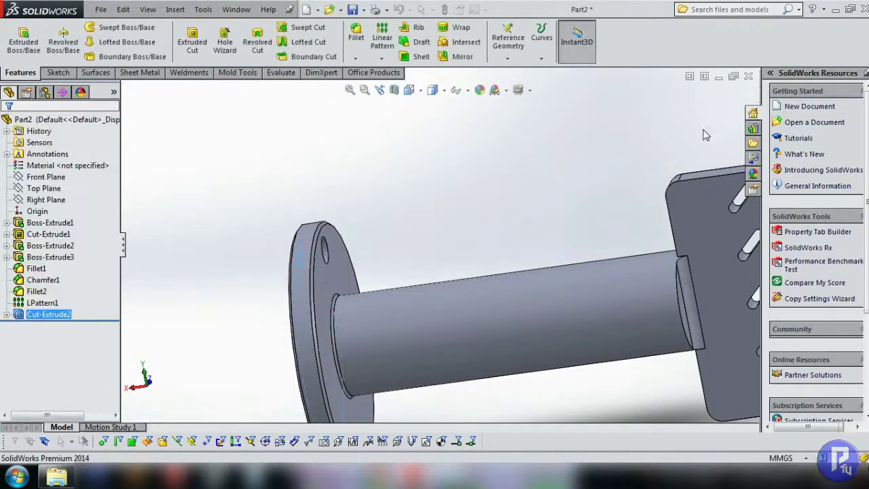
pyautogui.moveTo(464, 215)
pyautogui.mouseDown(button='middle')
pyautogui.moveTo(446, 235)
pyautogui.moveTo(483, 233)
pyautogui.moveTo(521, 246)
pyautogui.moveTo(299, 172)
pyautogui.mouseUp(button='middle')
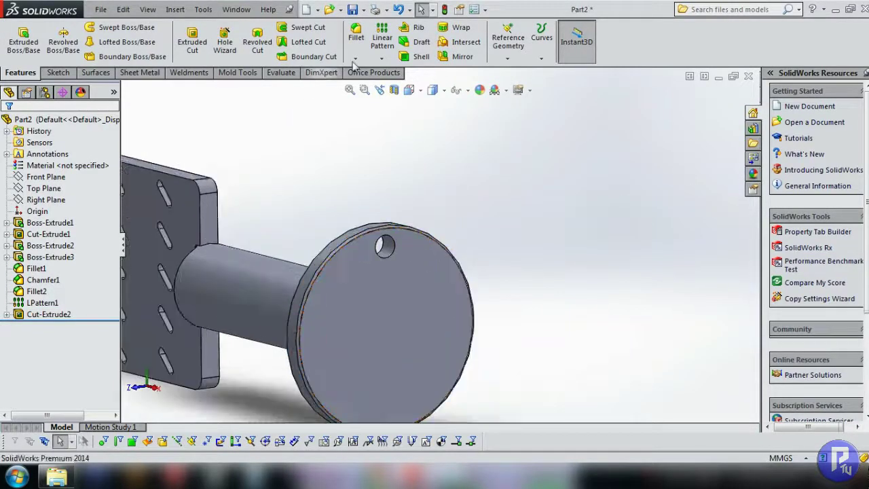
# Circular-pattern Cut-Extrude2 about the flange's circular edge, previewing 6 holes at 15°.
pyautogui.click(381, 58)
pyautogui.click(415, 83)
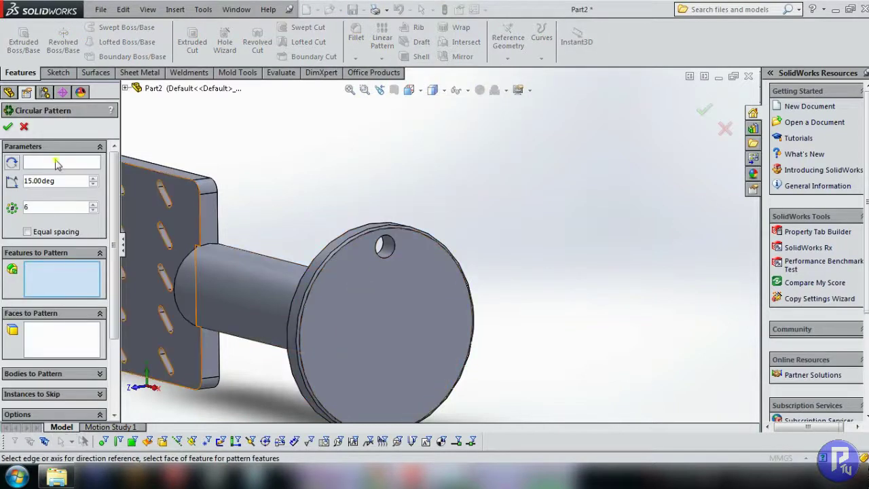
pyautogui.click(57, 163)
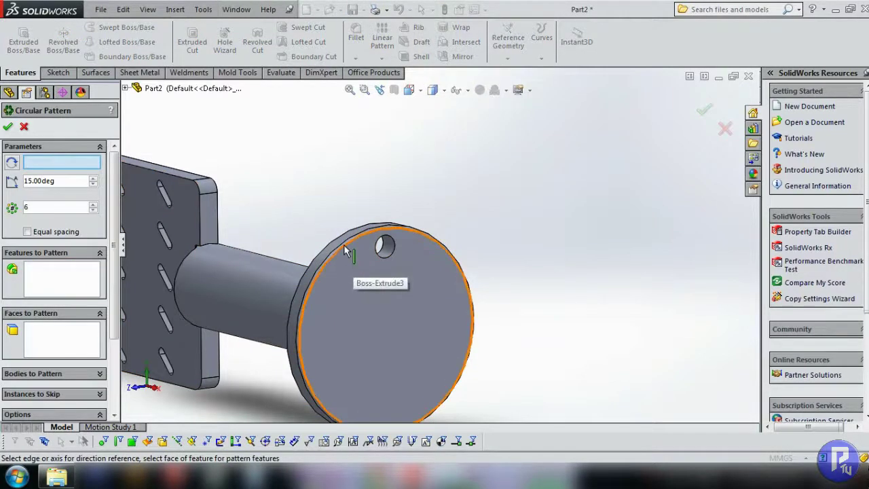
pyautogui.click(345, 251)
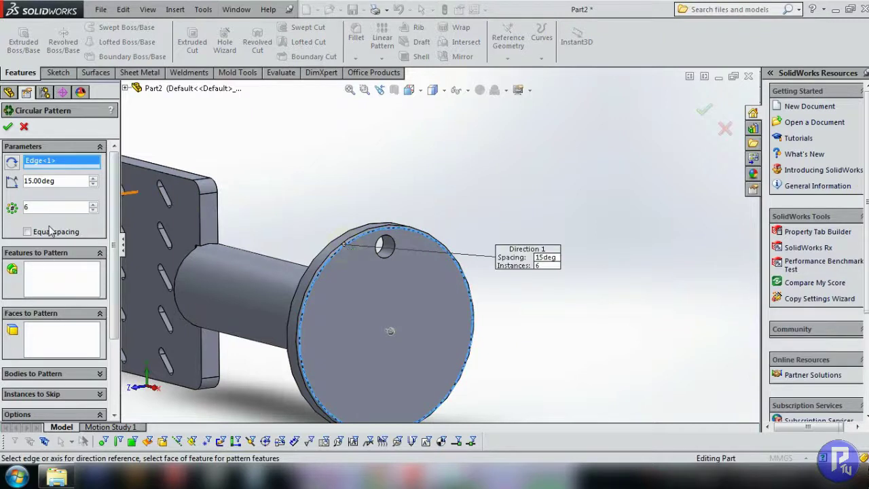
pyautogui.click(38, 295)
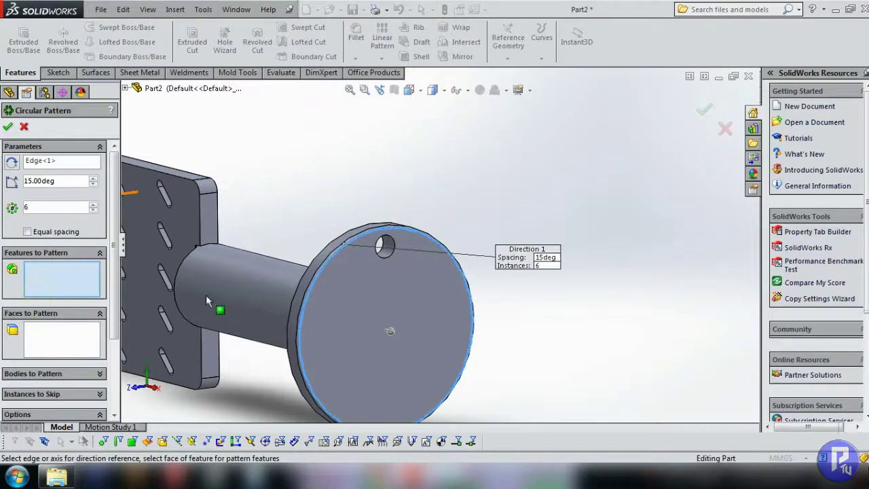
pyautogui.click(387, 253)
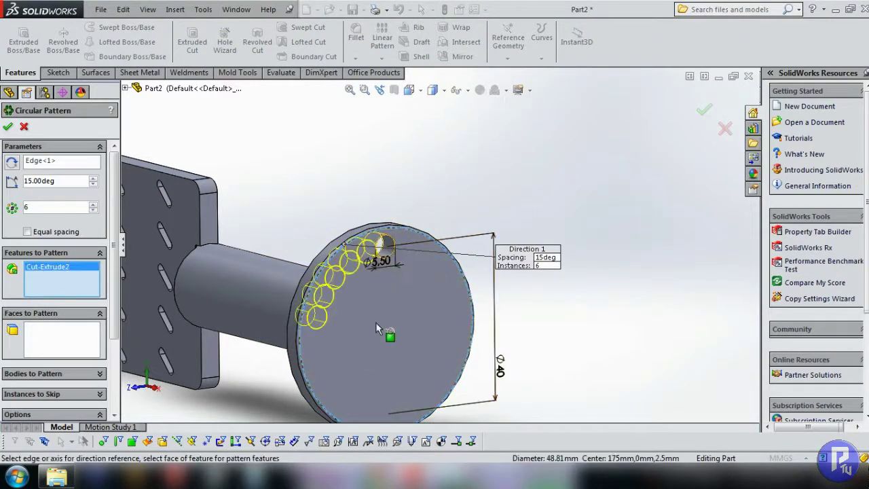
pyautogui.scroll(-3, 91, 239)
pyautogui.scroll(2, 81, 244)
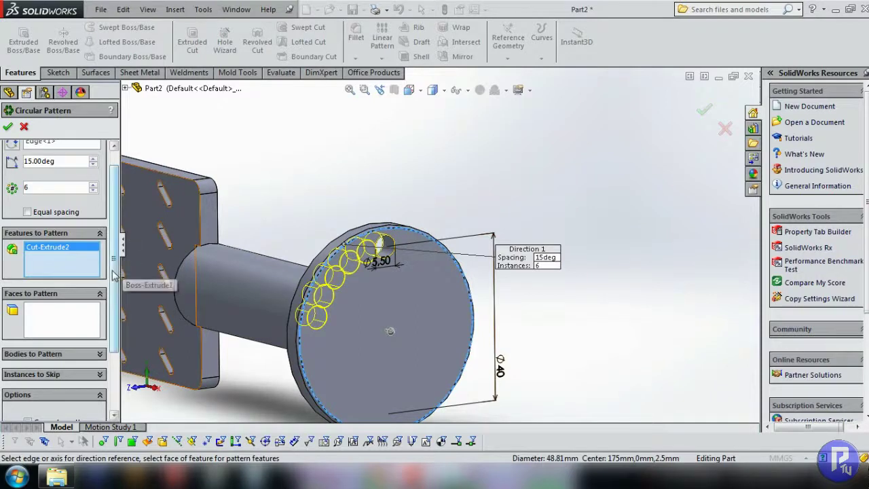
pyautogui.scroll(1, 115, 272)
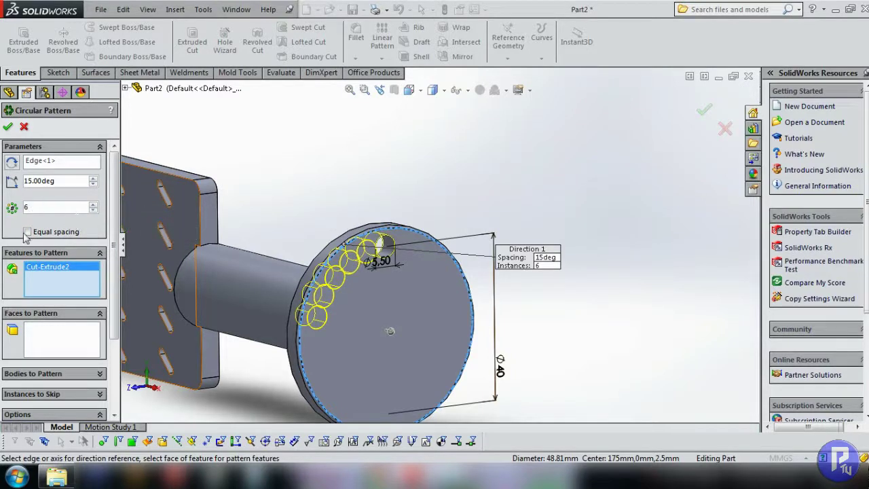
# Set the circular pattern to equal spacing over 360° with 7 instances, creating CirPattern1.
pyautogui.click(28, 232)
pyautogui.scroll(3, 357, 343)
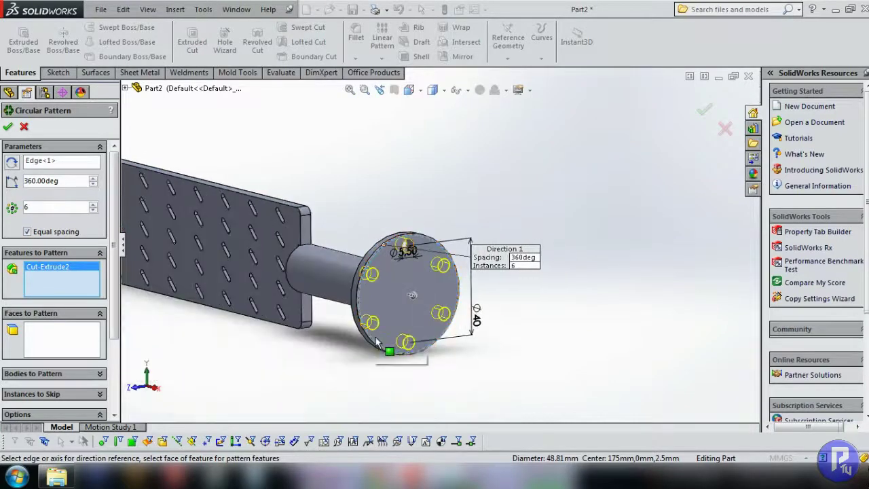
pyautogui.scroll(-1, 407, 339)
pyautogui.scroll(-1, 416, 336)
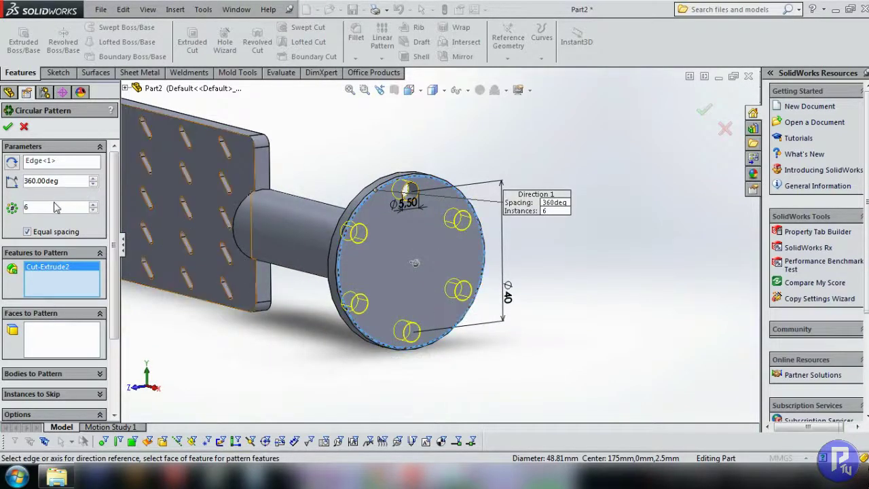
pyautogui.click(93, 205)
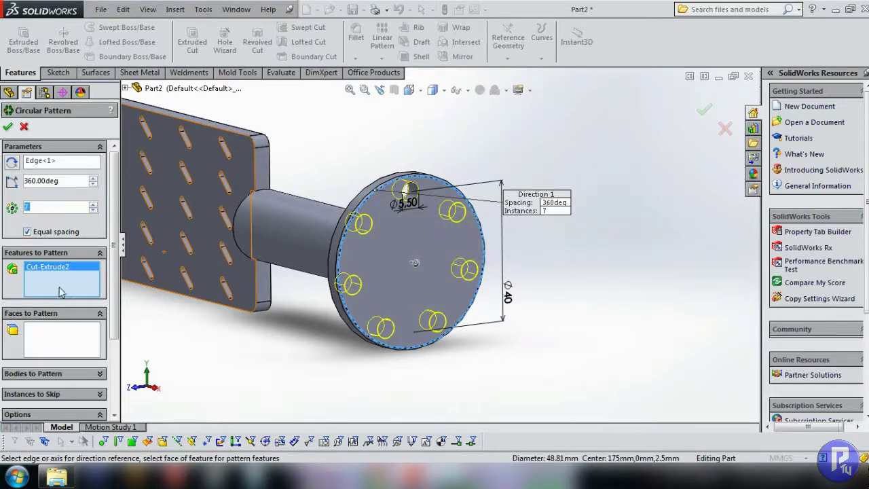
pyautogui.scroll(-4, 105, 391)
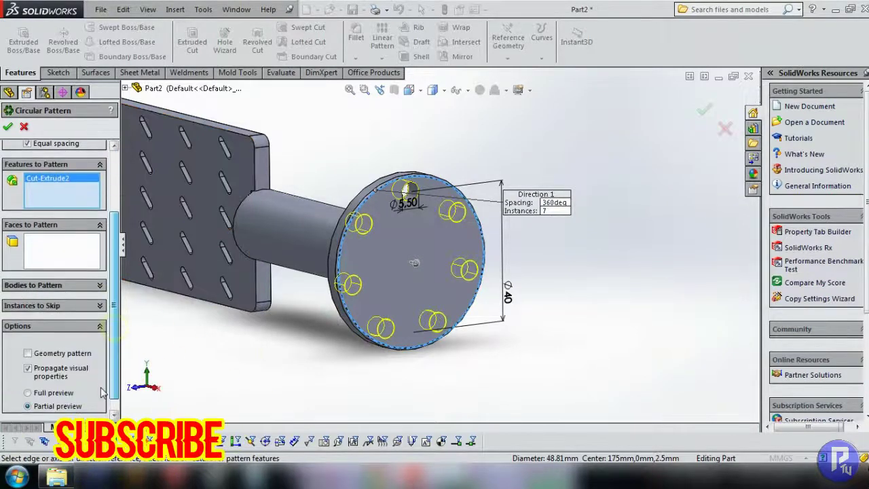
pyautogui.scroll(-1, 106, 405)
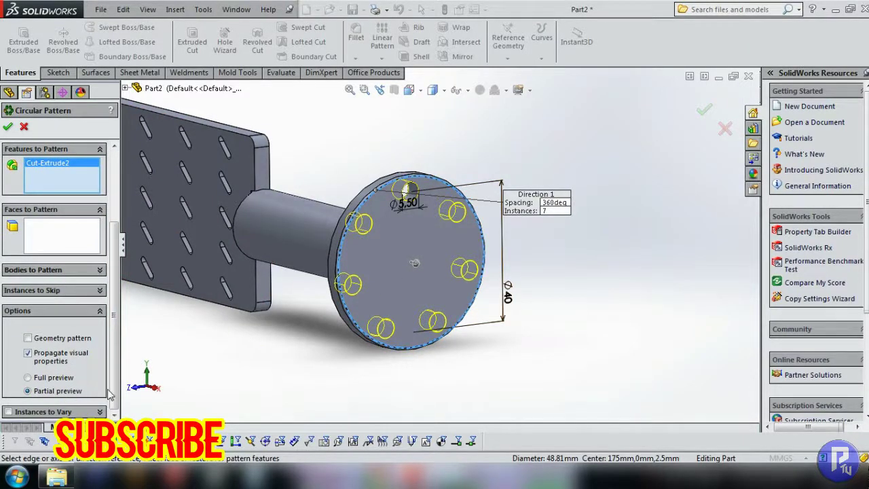
pyautogui.scroll(3, 109, 394)
pyautogui.scroll(2, 112, 367)
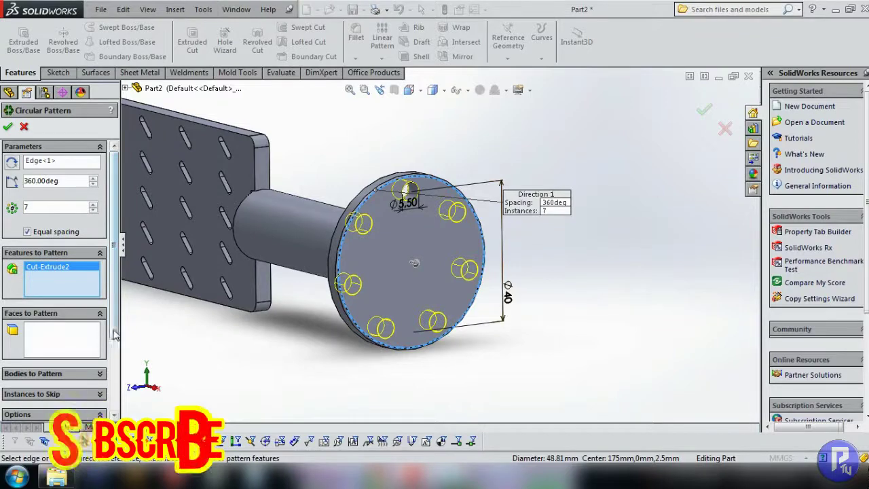
pyautogui.scroll(-5, 116, 335)
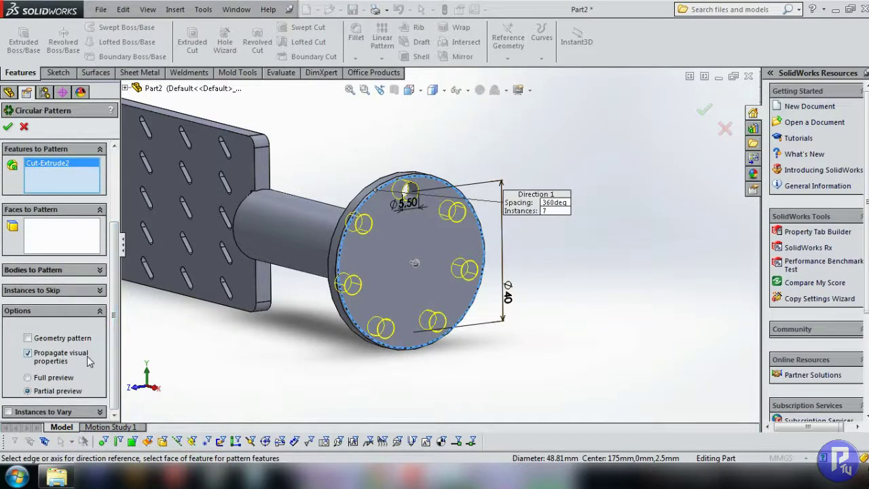
pyautogui.scroll(5, 117, 388)
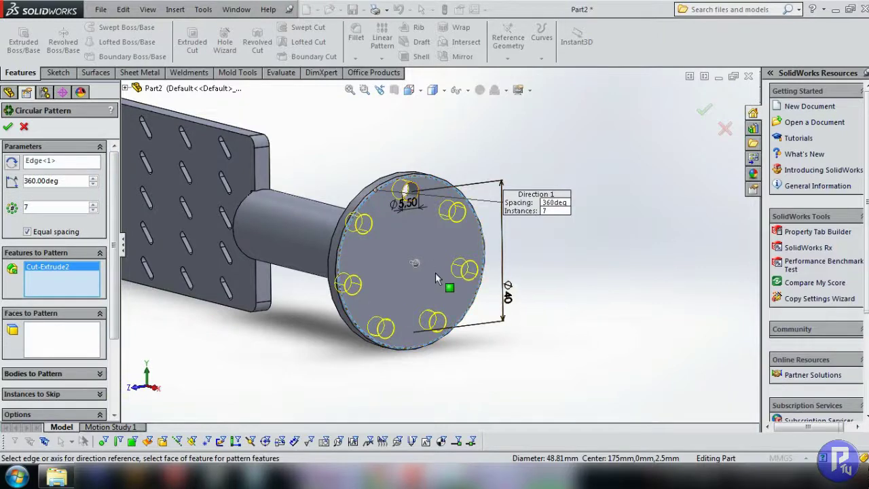
pyautogui.click(9, 127)
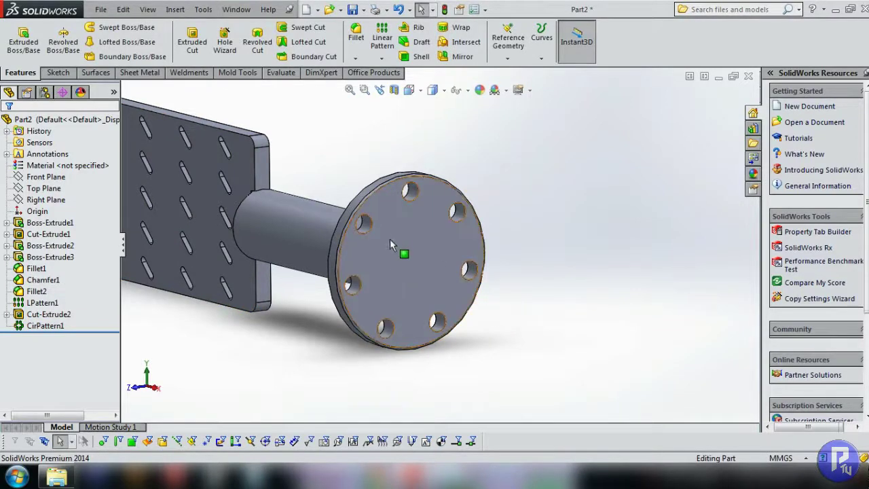
# Orbit the finished paddle part, then bring the REFINING GEOMETRY notes forward.
pyautogui.moveTo(398, 252)
pyautogui.mouseDown(button='middle')
pyautogui.moveTo(393, 229)
pyautogui.moveTo(490, 239)
pyautogui.moveTo(460, 256)
pyautogui.moveTo(427, 189)
pyautogui.moveTo(455, 253)
pyautogui.moveTo(452, 271)
pyautogui.moveTo(409, 237)
pyautogui.moveTo(441, 204)
pyautogui.moveTo(442, 246)
pyautogui.mouseUp(button='middle')
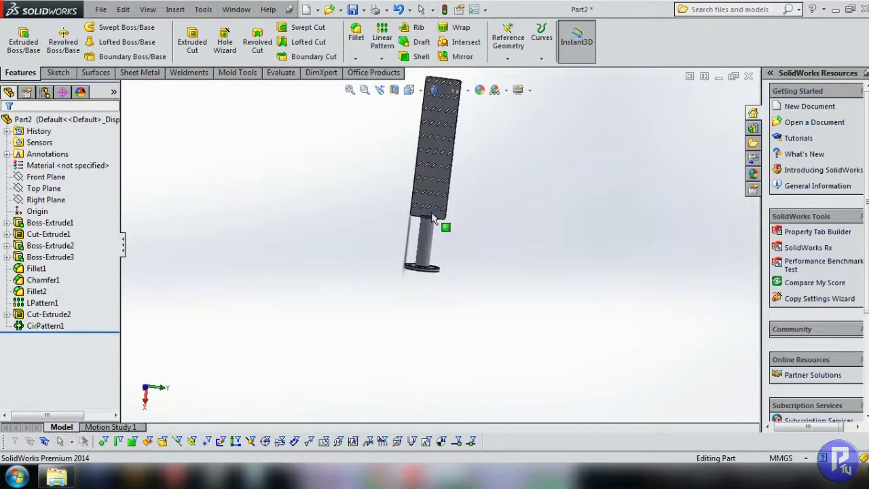
pyautogui.press('Escape')
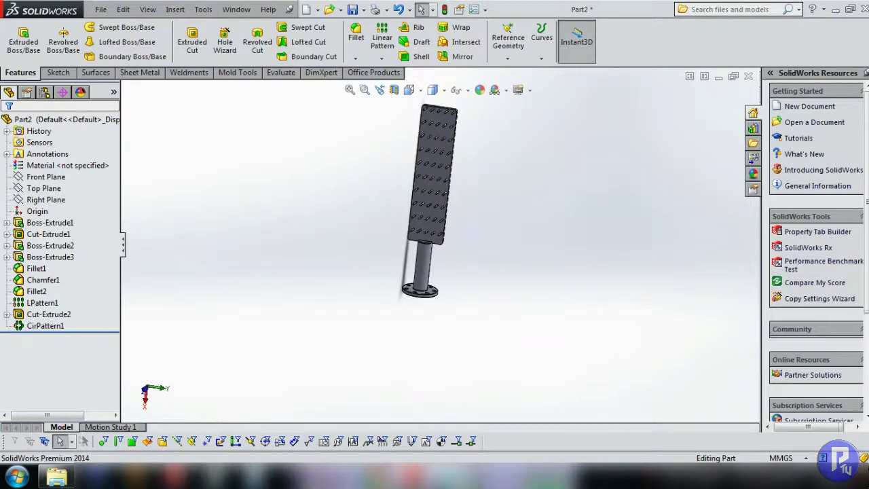
pyautogui.click(456, 479)
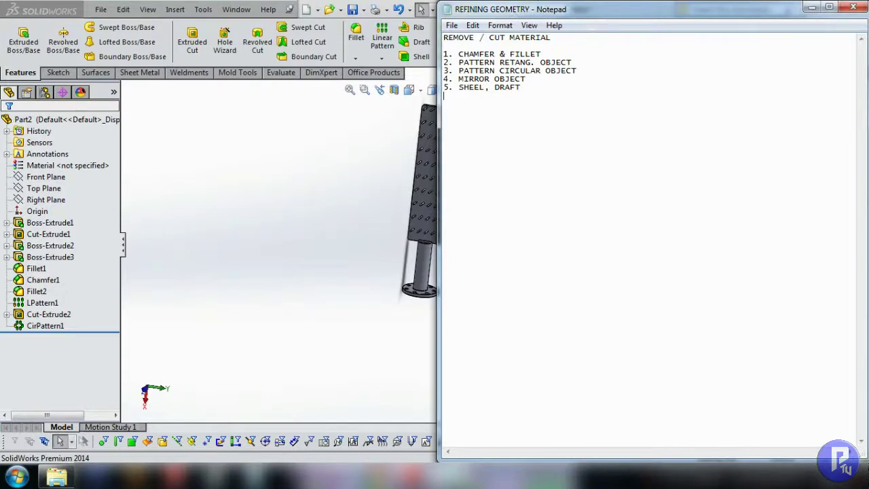
# Highlight the five REFINING GEOMETRY topics in Notepad, then clear the selection.
pyautogui.hotkey('shift', 'Up')
pyautogui.hotkey('shift', 'Up')
pyautogui.hotkey('shift', 'Up')
pyautogui.hotkey('shift', 'Up')
pyautogui.click(537, 120)
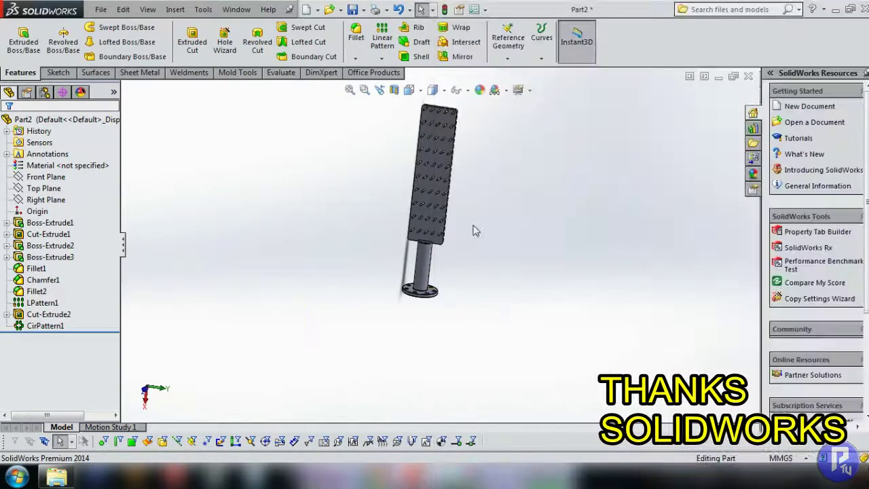
pyautogui.moveTo(475, 231)
pyautogui.mouseDown(button='middle')
pyautogui.moveTo(401, 243)
pyautogui.moveTo(435, 291)
pyautogui.moveTo(436, 257)
pyautogui.mouseUp(button='middle')
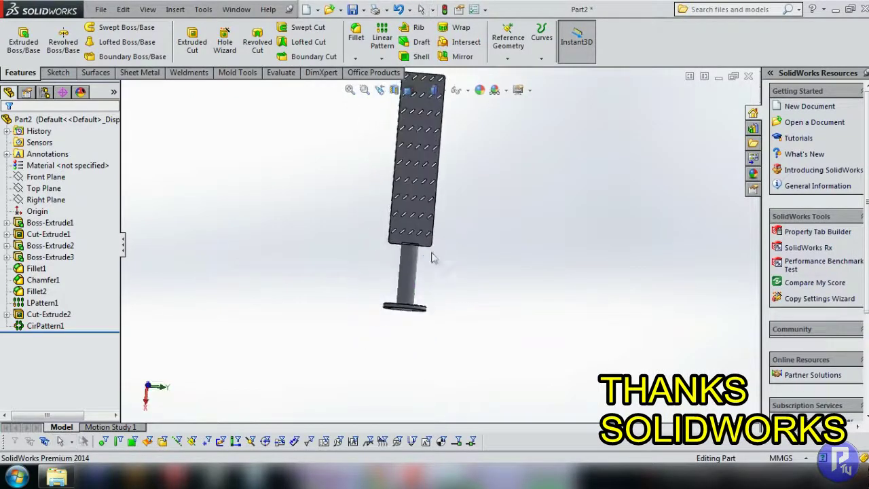